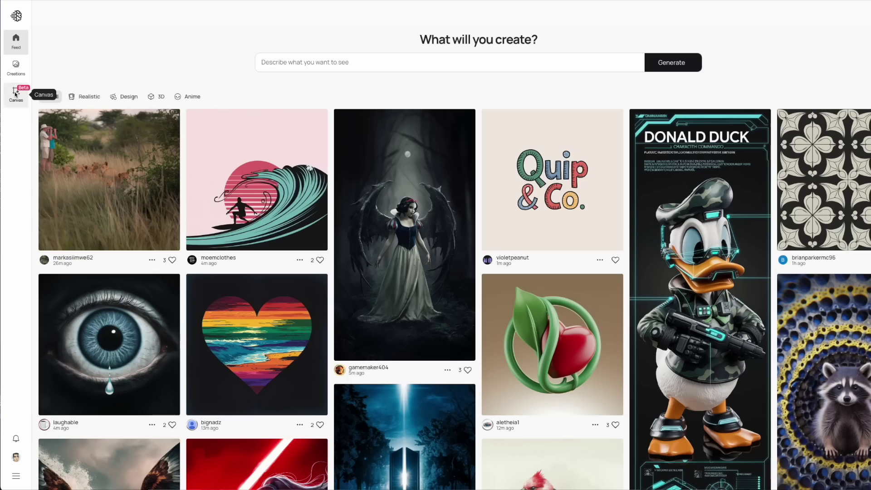
Open a new canvas and enter the image prompt "a corgi eating ramen"
click(39, 213)
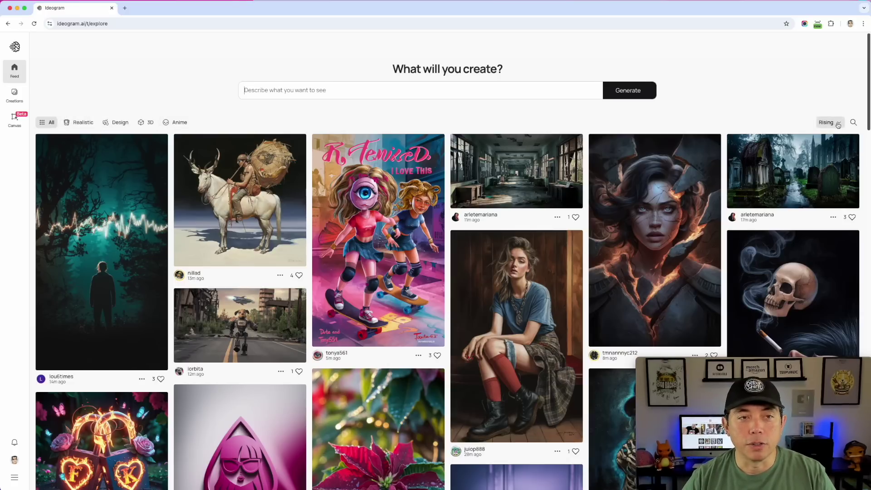
click(15, 95)
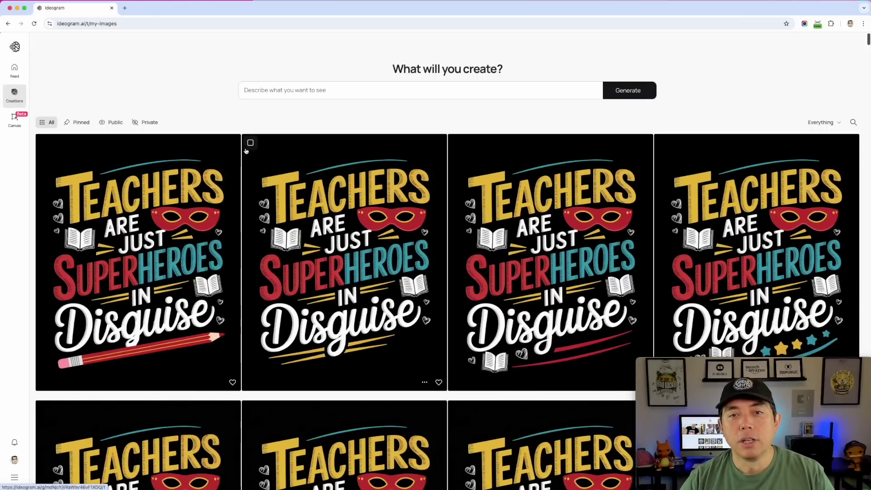
click(15, 122)
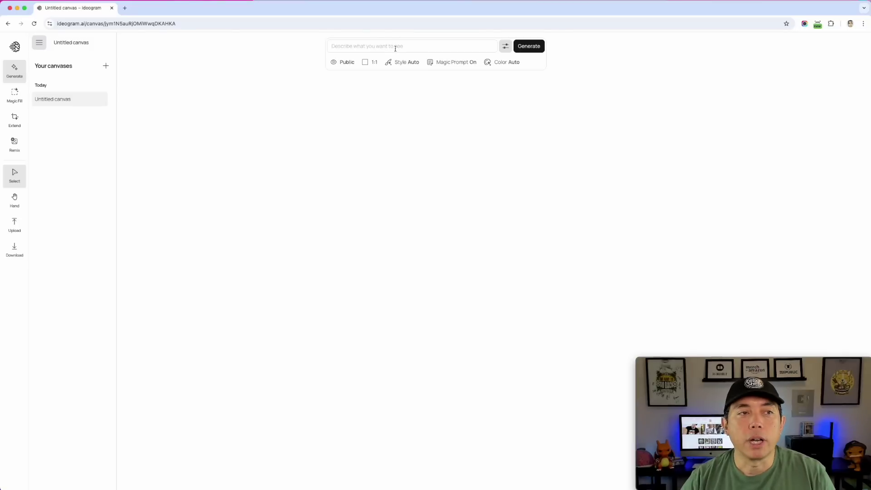
click(396, 46)
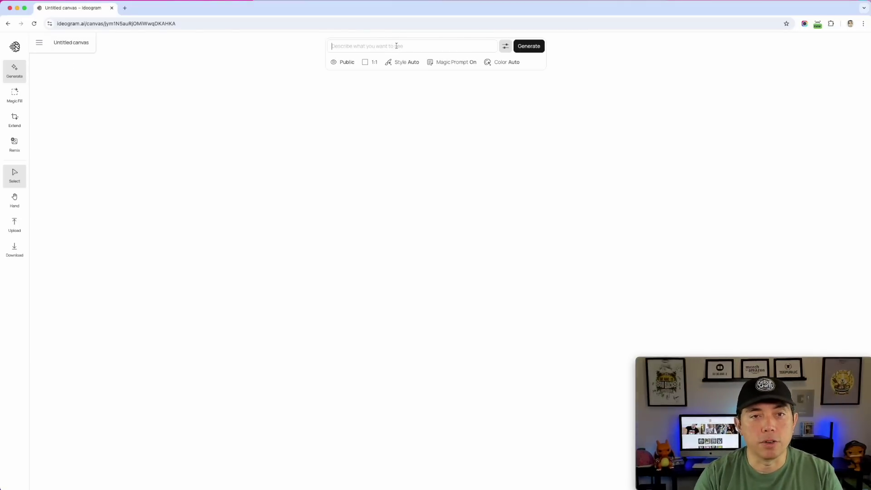
text(a corgi eating ramen)
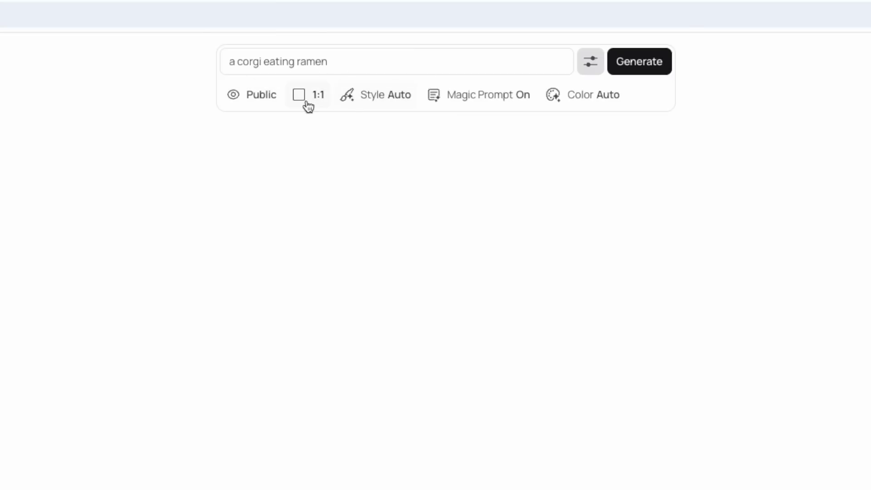
Set the generation to Private, with the Design style and Magic Prompt on Auto
click(254, 98)
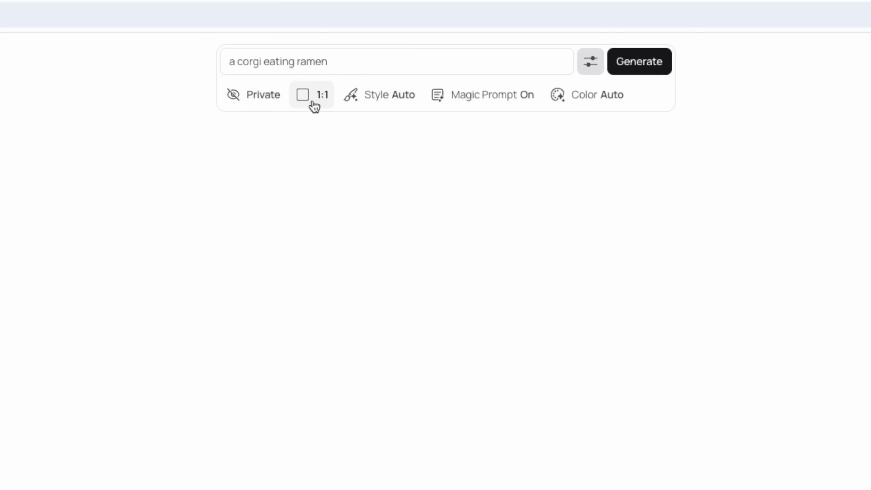
click(380, 97)
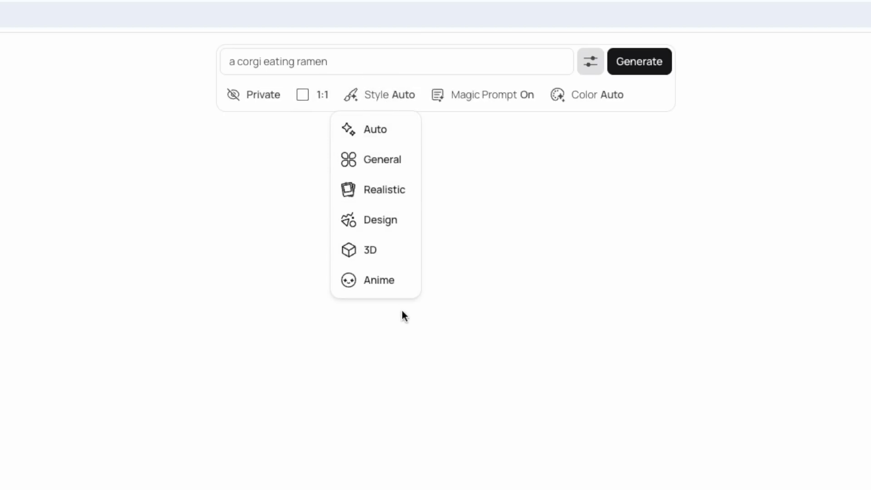
click(395, 221)
click(495, 107)
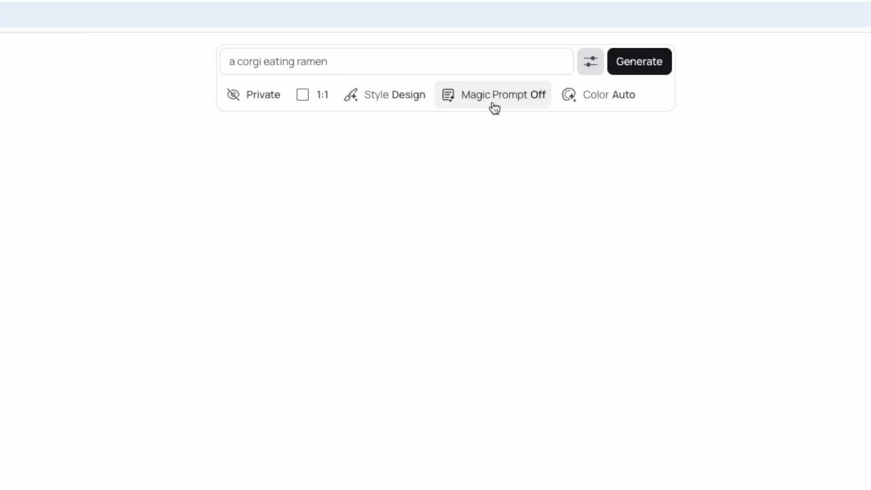
click(496, 105)
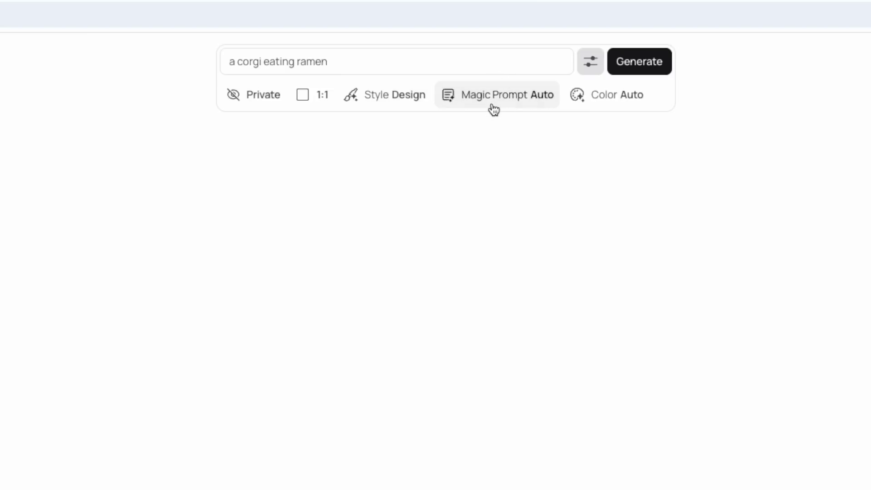
click(604, 102)
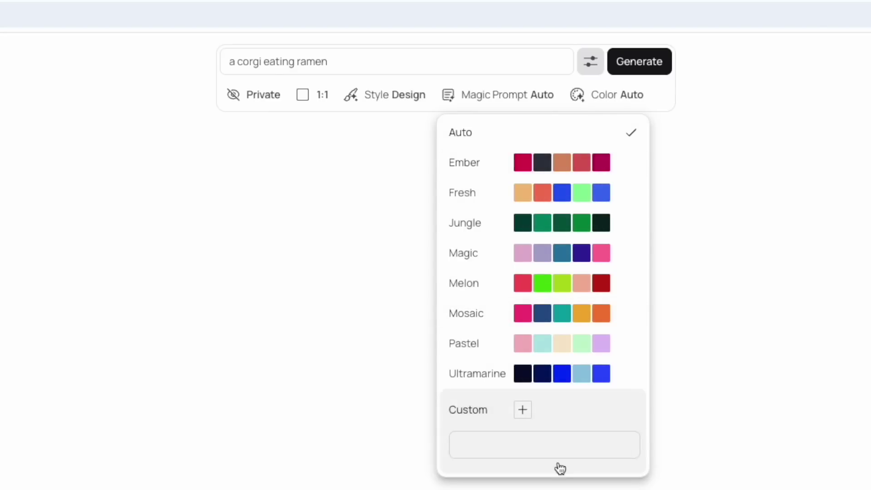
click(656, 98)
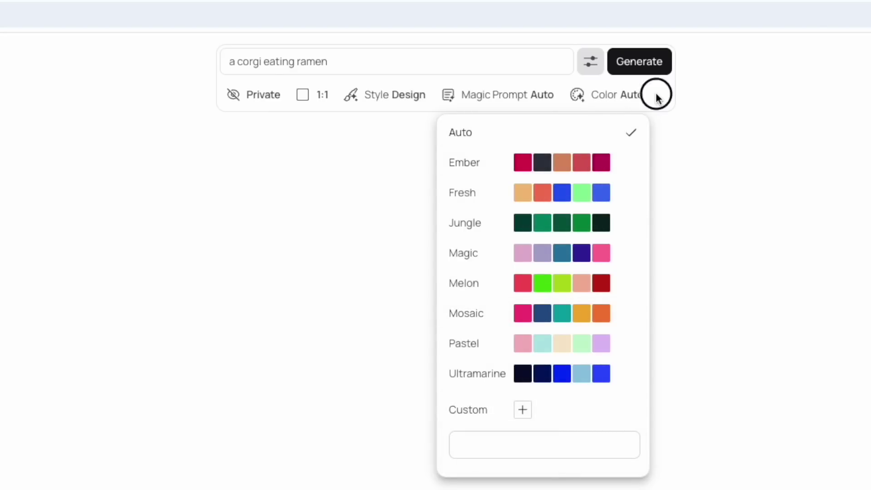
click(593, 68)
click(592, 68)
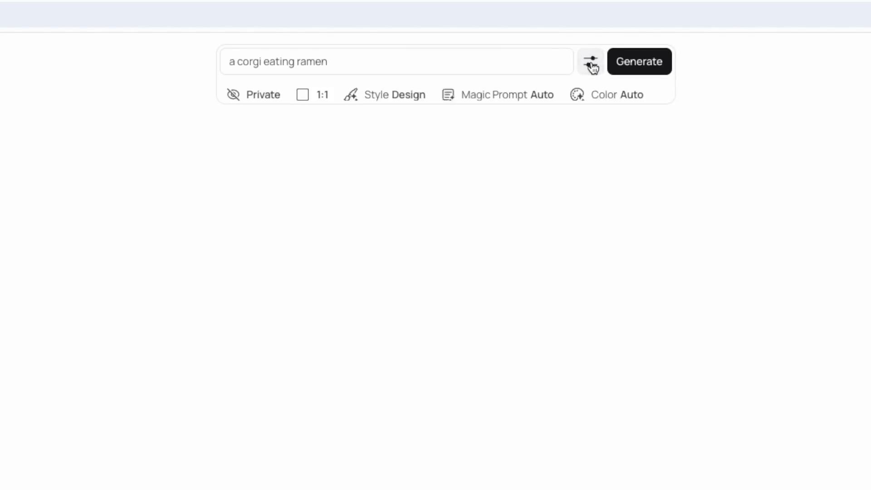
click(592, 69)
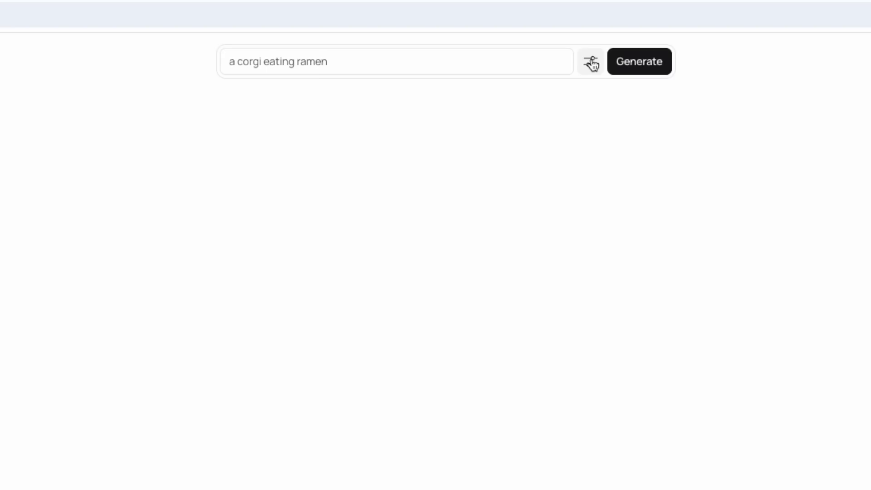
click(591, 67)
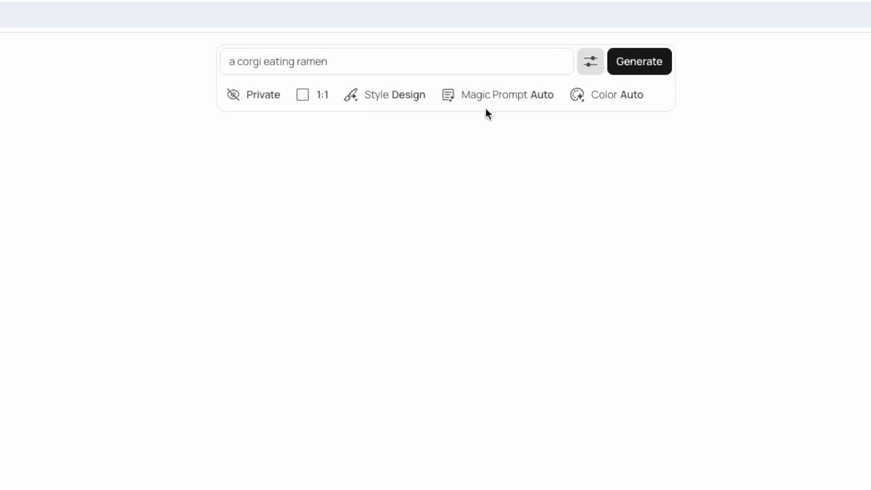
Generate the corgi images and view the details of the second image
click(642, 67)
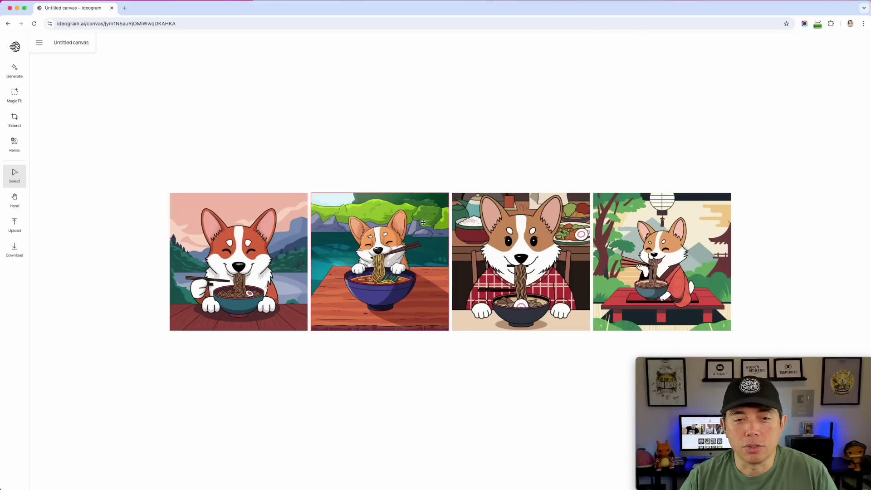
key(super+equal)
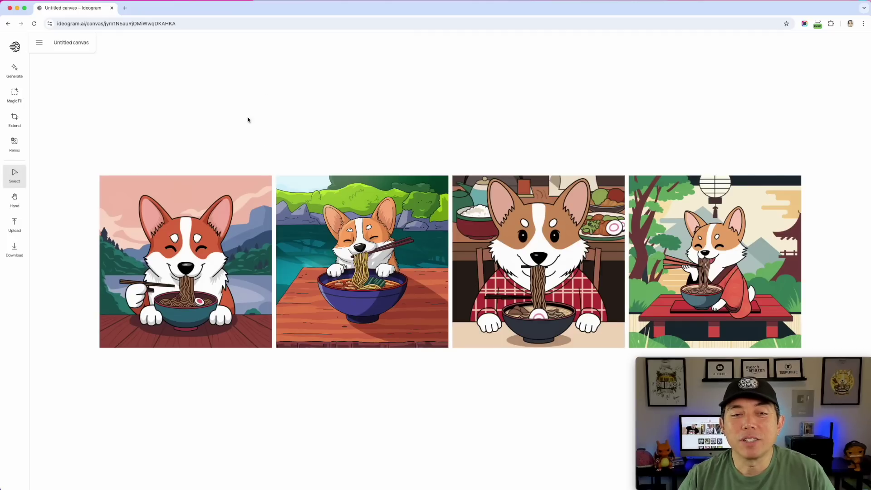
click(366, 204)
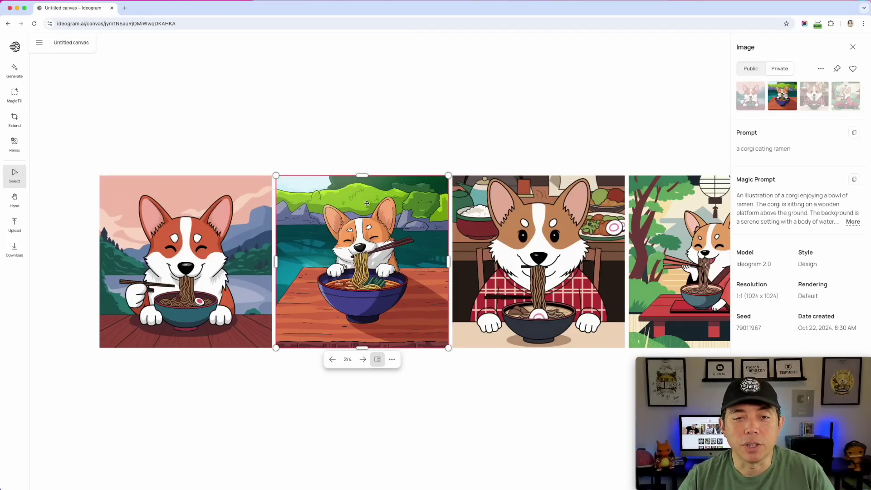
click(369, 116)
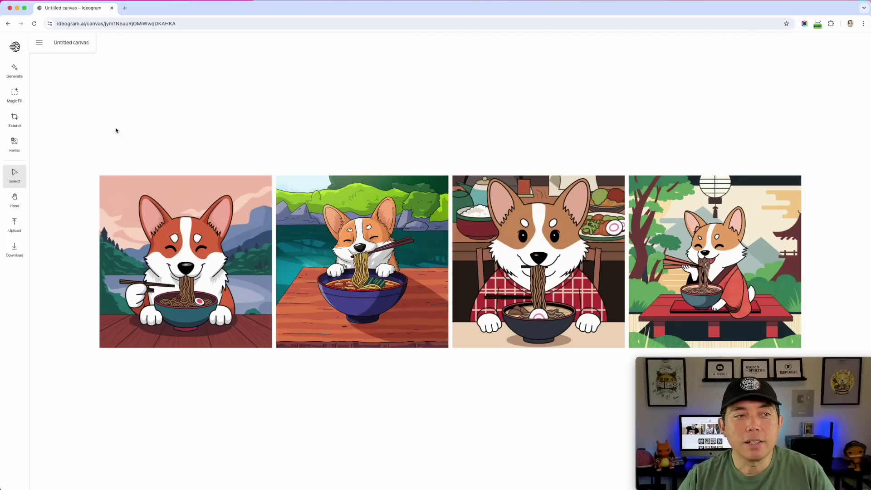
Delete the third, fourth and first corgi images, keeping only the one by the water with the blue bowl
click(558, 218)
key(Delete)
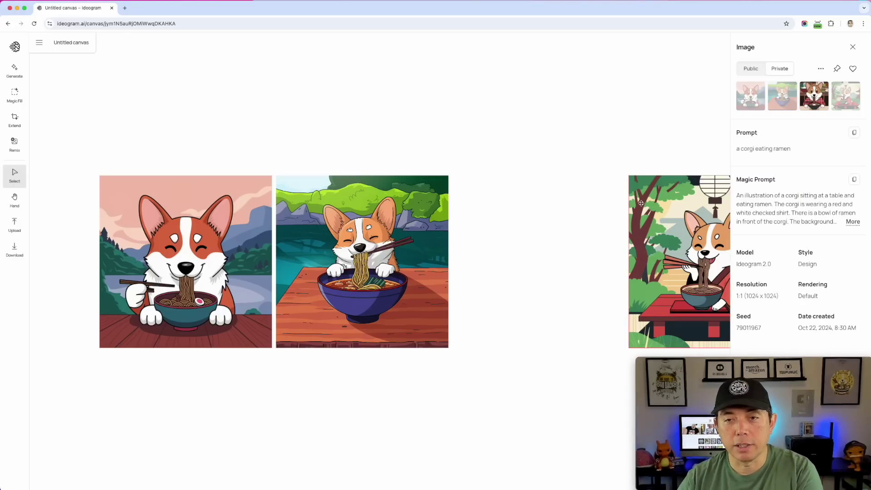
key(Delete)
click(252, 206)
key(Delete)
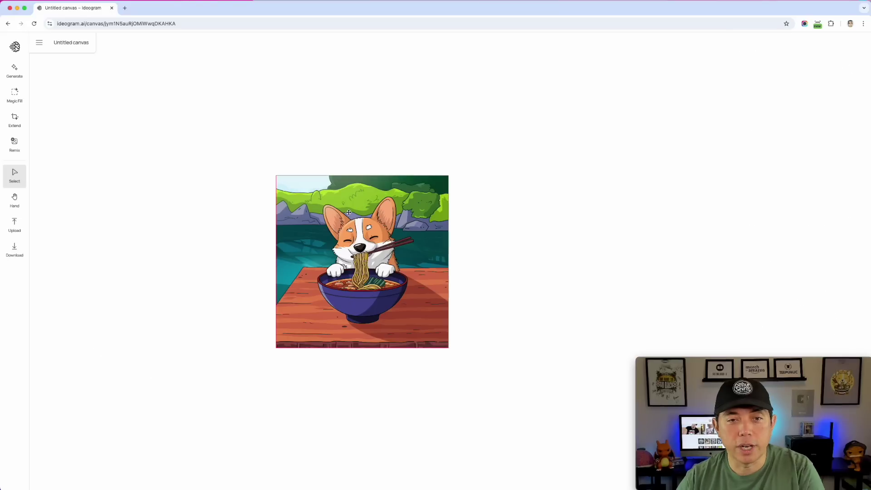
Move the remaining corgi image up and to the left on the canvas and enlarge it
drag(415, 226, 358, 128)
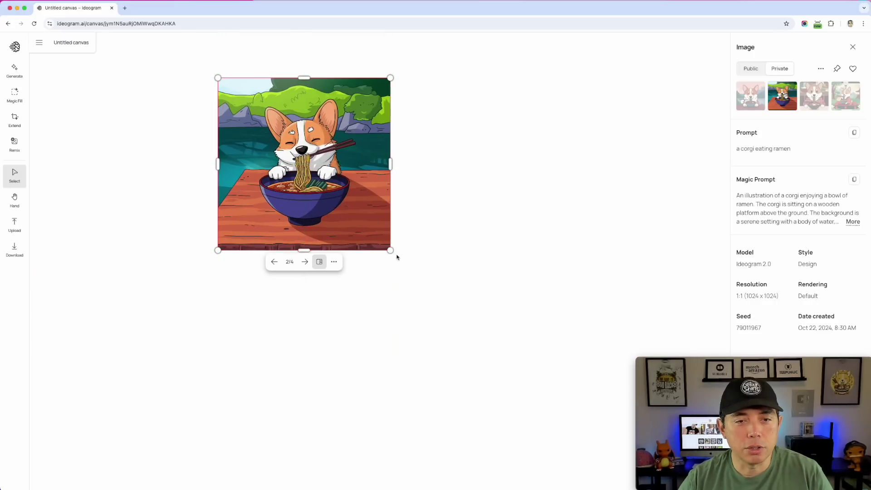
drag(391, 251, 450, 305)
click(205, 177)
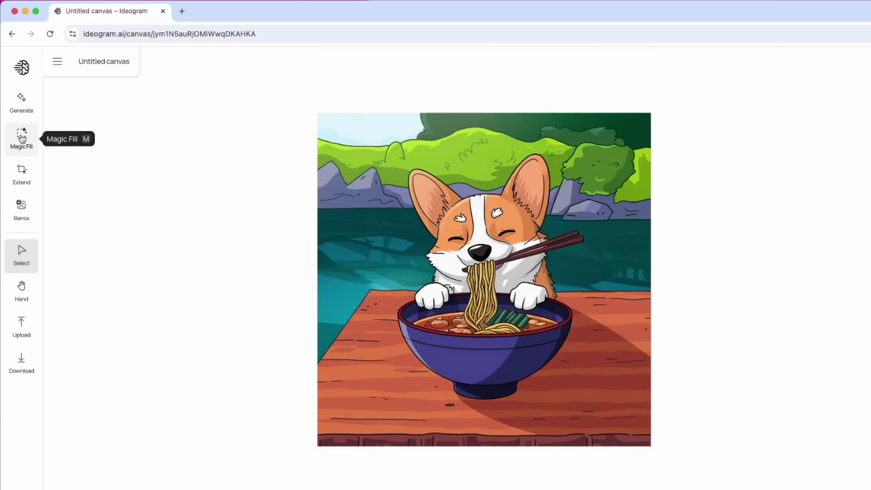
Mask a freehand Magic Fill area over the water and background to the left of the corgi
click(22, 139)
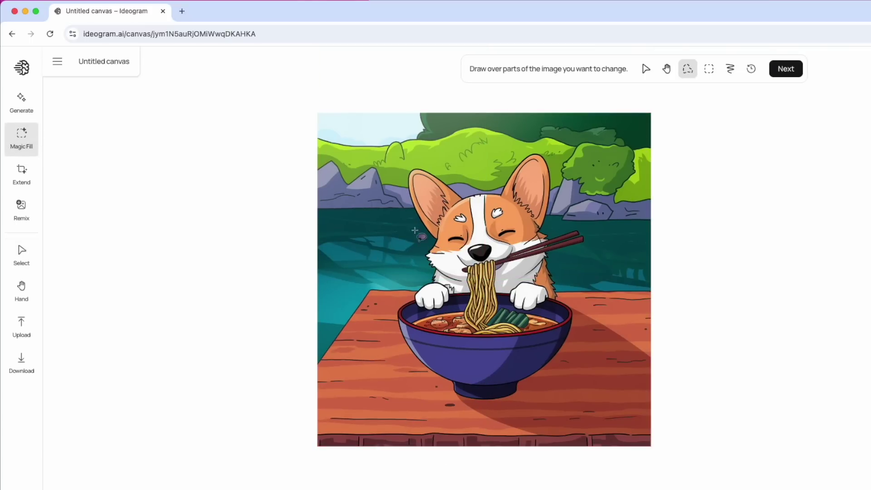
mouse_move(317, 115)
mouse_down()
mouse_move(368, 118)
mouse_move(392, 137)
mouse_move(422, 236)
mouse_move(400, 301)
mouse_move(352, 328)
mouse_move(330, 322)
mouse_move(319, 300)
mouse_move(324, 151)
mouse_move(313, 117)
mouse_up()
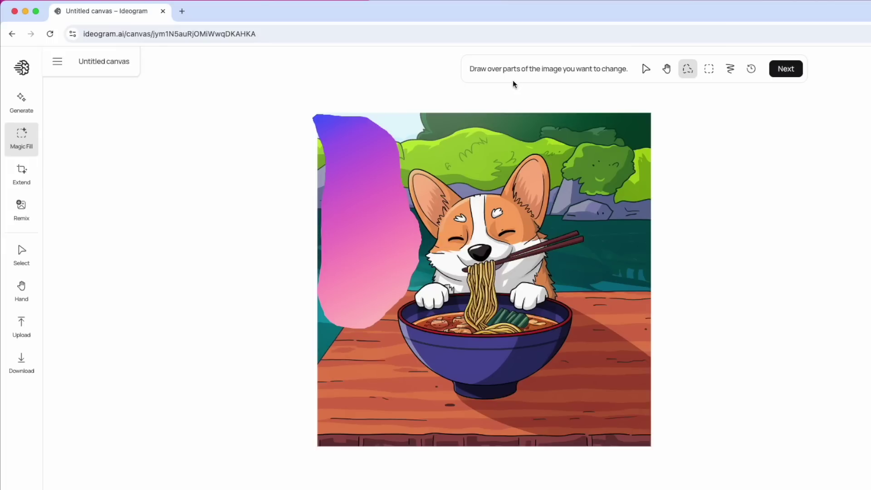
click(785, 69)
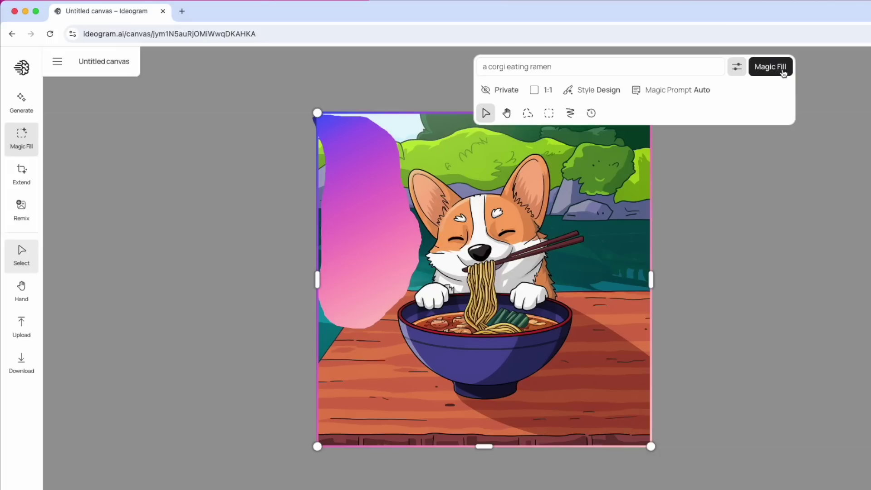
Run Magic Fill on the masked area with the prompt "add a fish jumping out of the water"
triple_click(503, 66)
text(a)
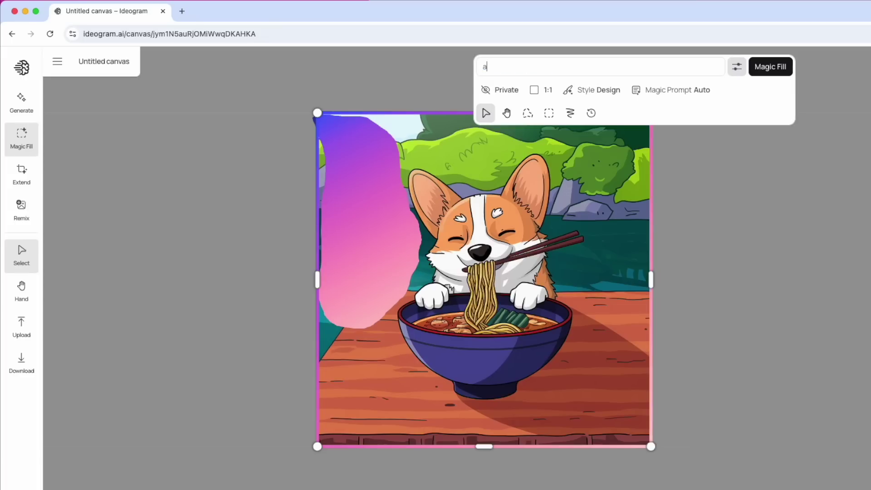
text(dd a fish jumping out of the water)
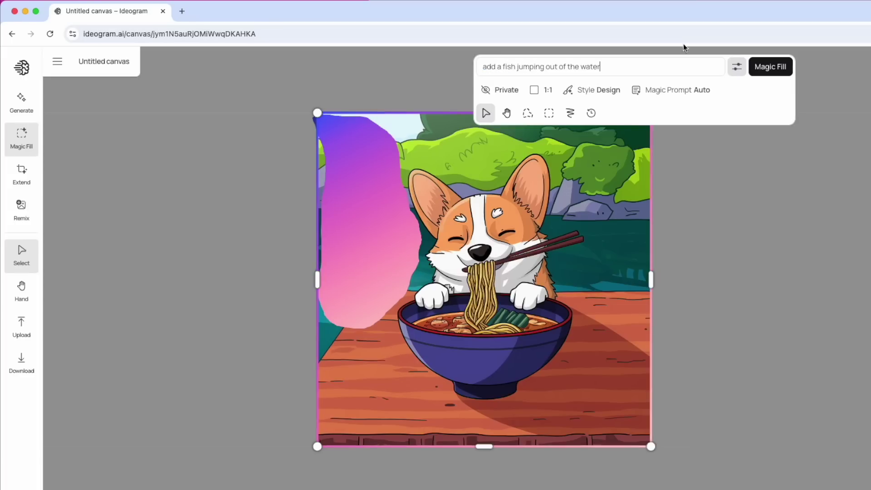
click(762, 68)
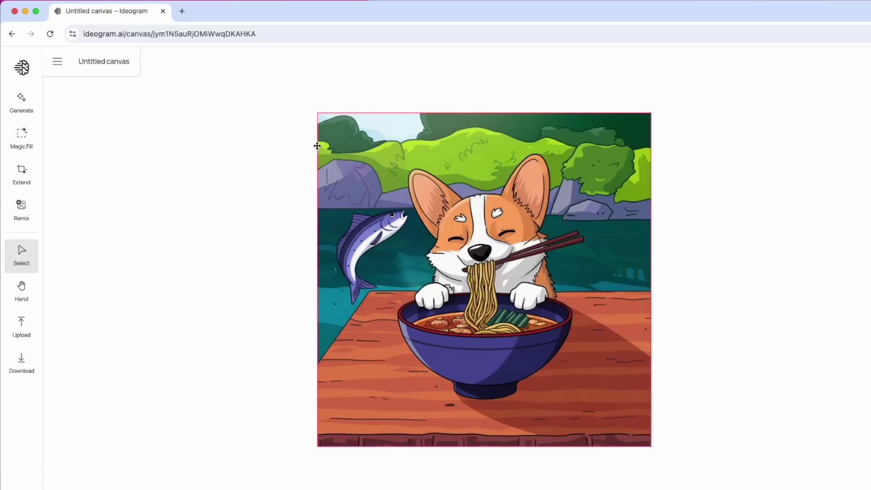
Delete the original corgi image beneath the fish version, moving the fish version aside and back into place
click(20, 134)
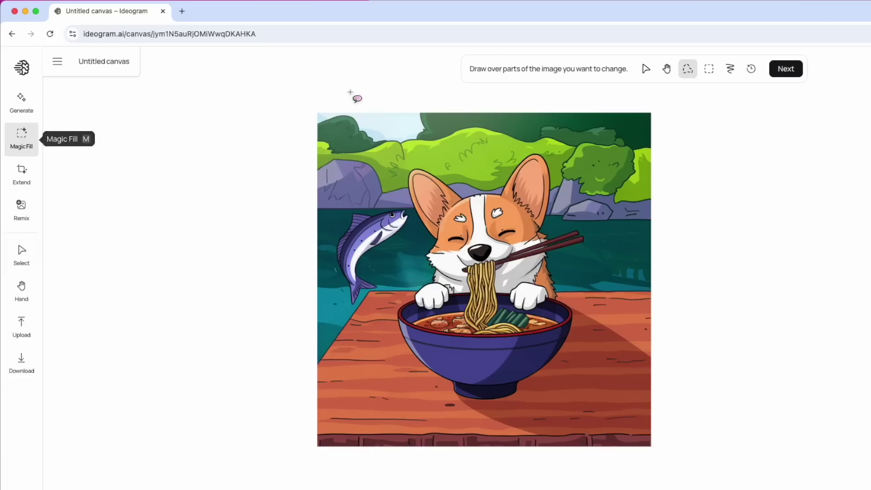
click(647, 69)
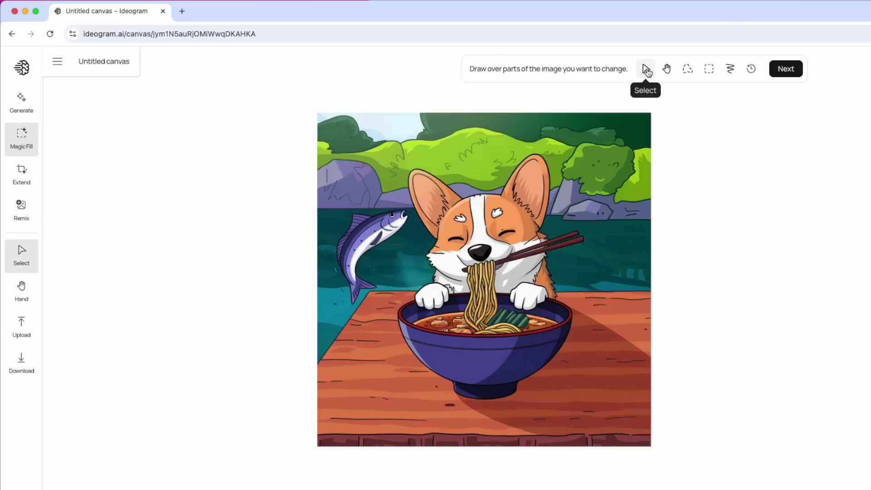
drag(476, 211, 694, 217)
click(397, 149)
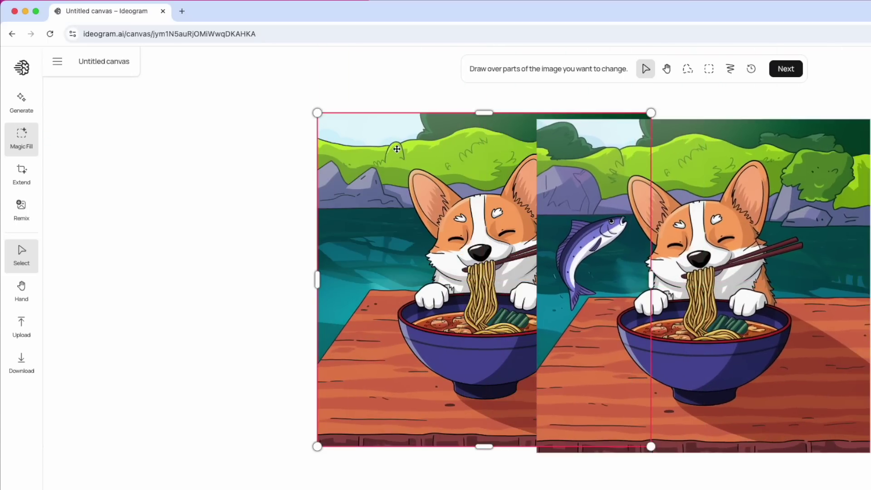
key(Delete)
drag(572, 136, 355, 129)
Shrink the fish image slightly from its upper-right corner
click(667, 69)
mouse_move(614, 153)
mouse_down()
mouse_move(641, 156)
mouse_move(598, 156)
mouse_move(620, 157)
mouse_up()
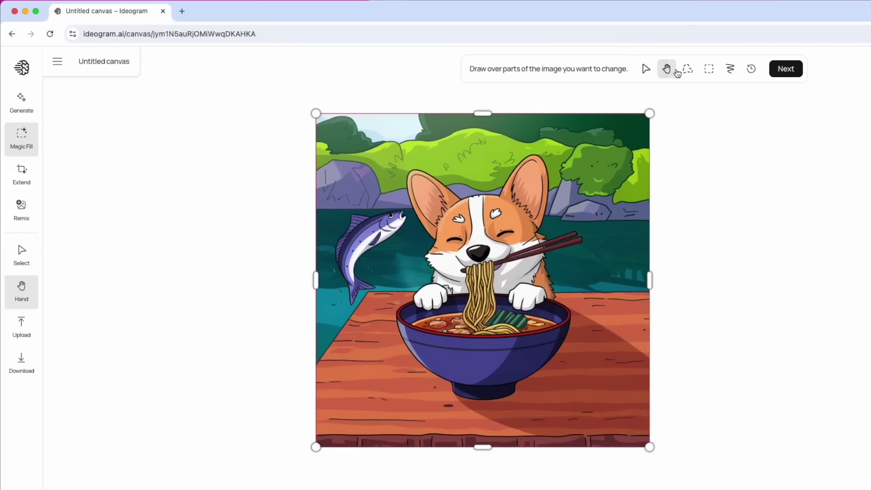
click(644, 68)
drag(650, 114, 613, 169)
click(613, 169)
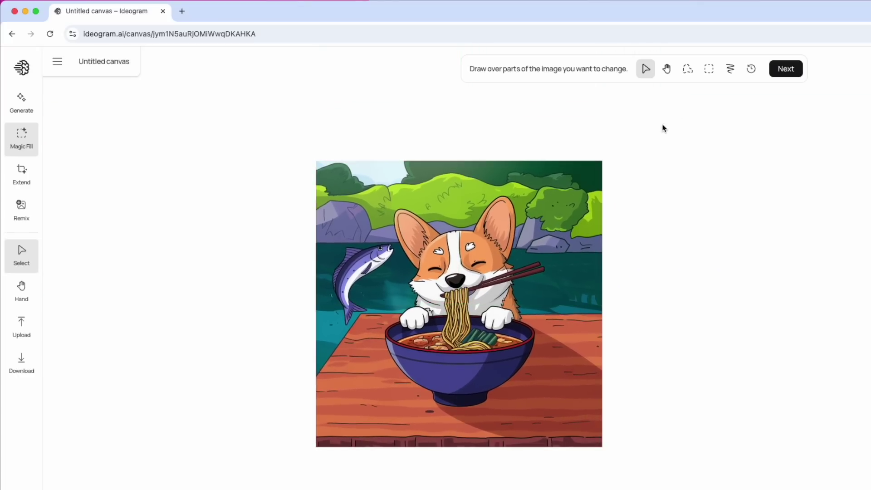
Try out the freehand, rectangle and brush mask tools of Magic Fill without masking anything
click(691, 73)
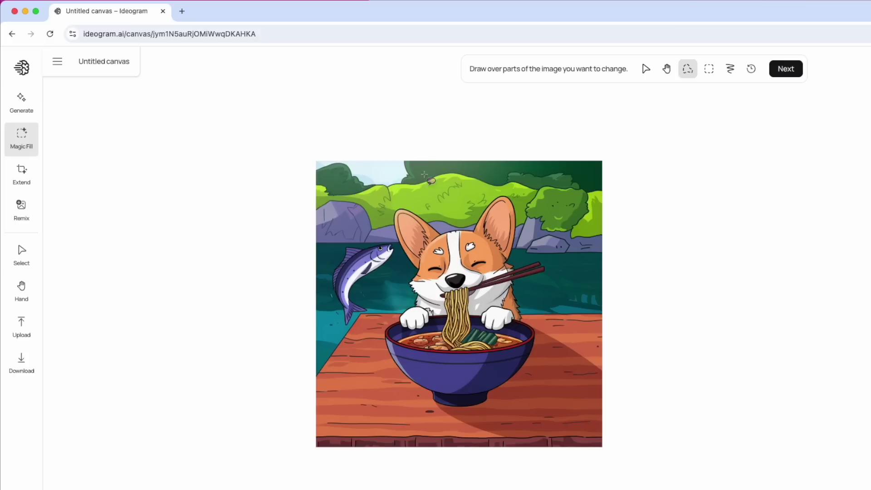
click(709, 68)
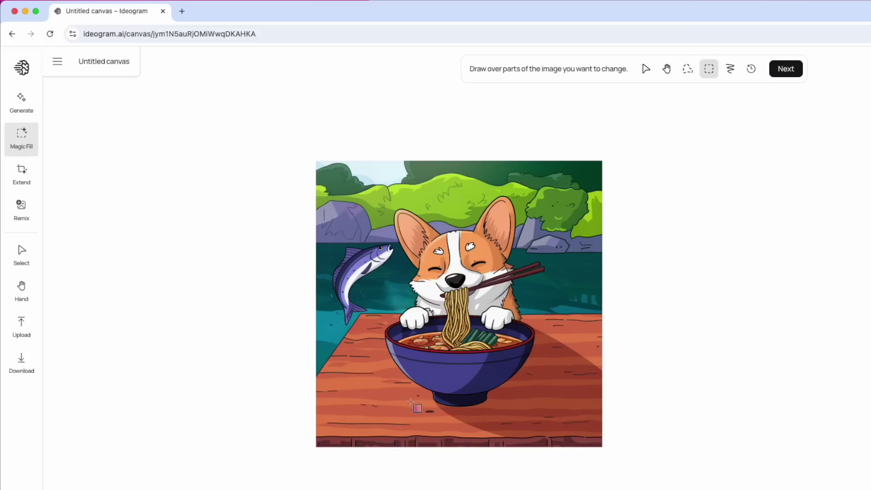
click(732, 72)
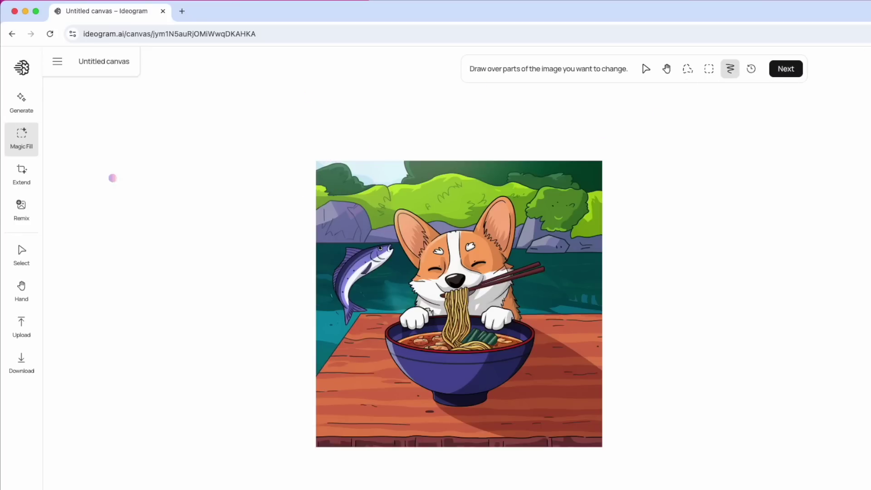
Start extending the fish image with a frame stretched far past its right edge, and set the aspect ratio to 2:1
click(21, 172)
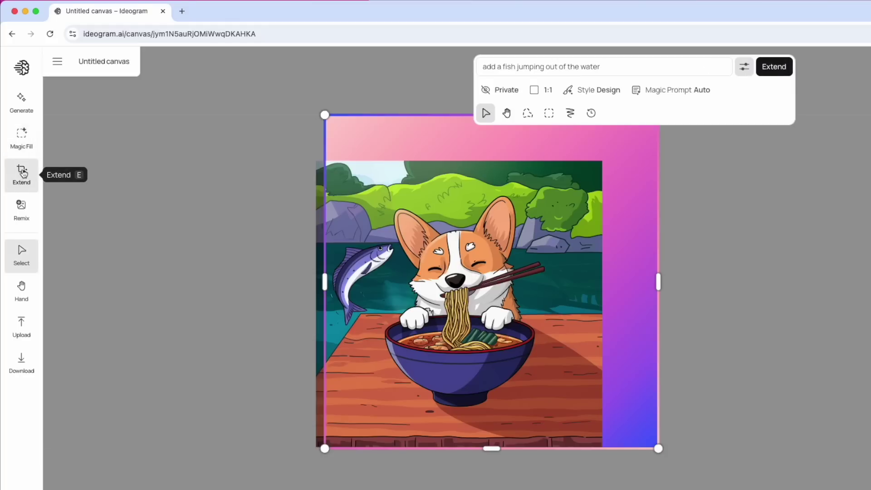
drag(658, 282, 869, 284)
drag(325, 114, 299, 142)
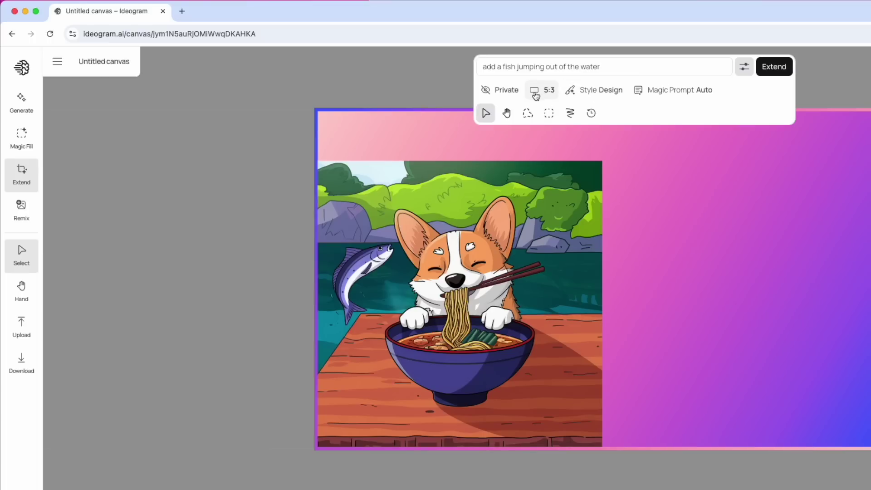
click(543, 93)
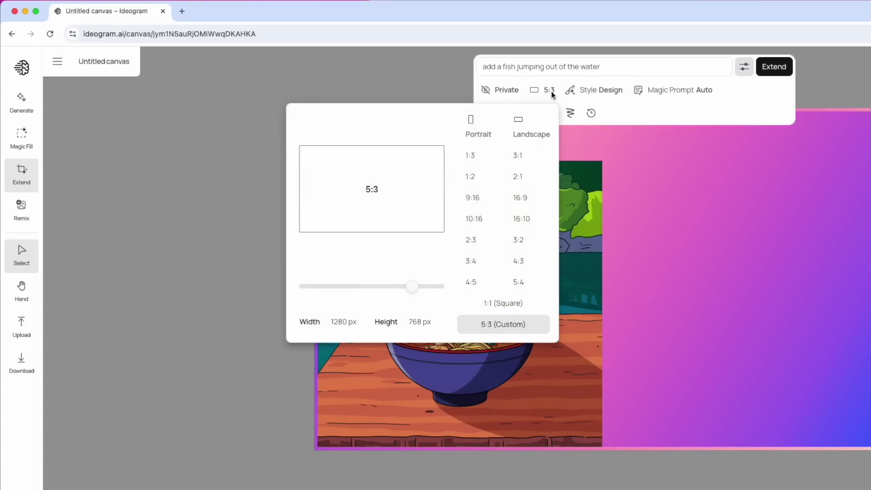
click(515, 181)
click(516, 181)
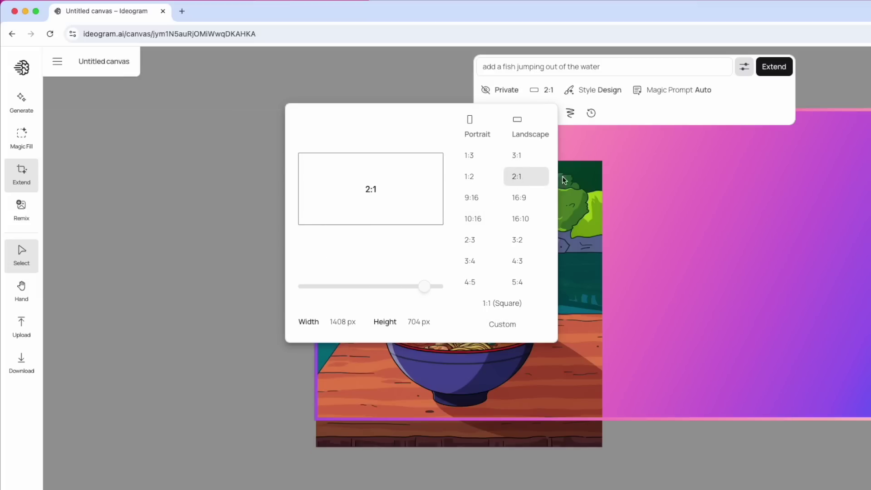
Fit the 2:1 extend frame to the fish image's height and left edge, leaving the empty half to the right of the corgi
click(700, 191)
drag(791, 207, 785, 203)
click(549, 90)
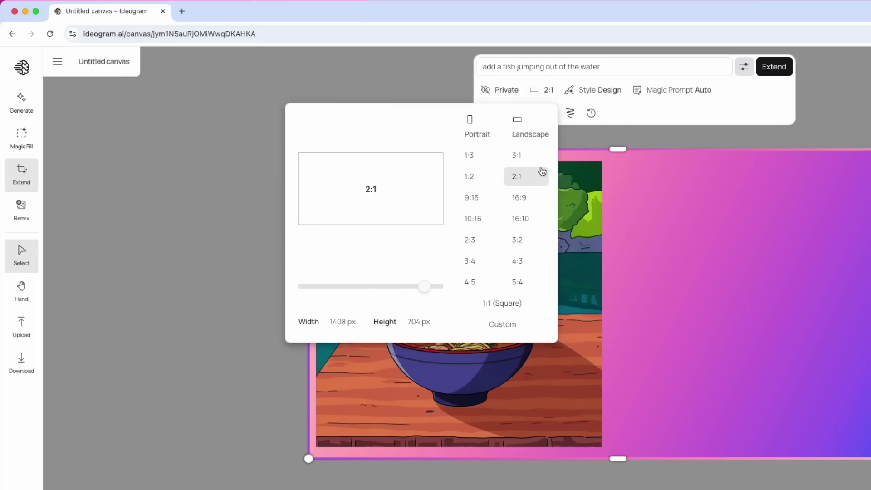
click(702, 183)
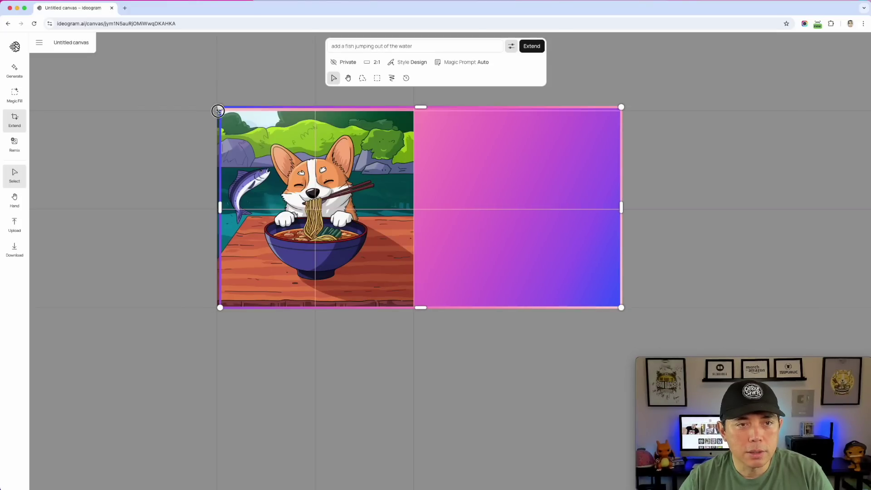
click(255, 138)
key(Escape)
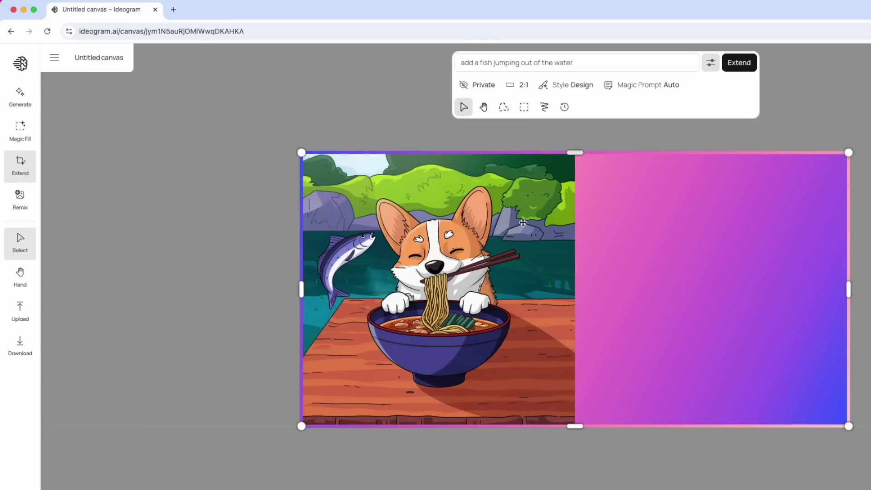
Extend the image with the prompt "Have other dogs eating at the table"
double_click(466, 62)
triple_click(467, 62)
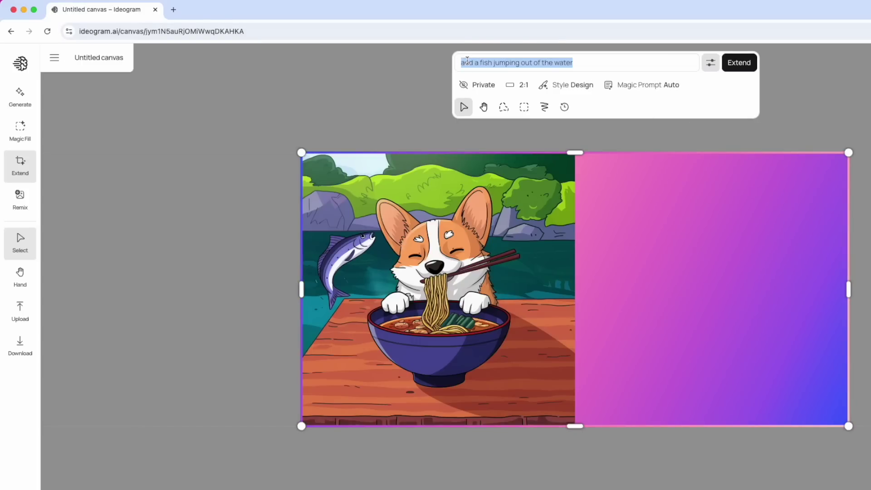
text(A)
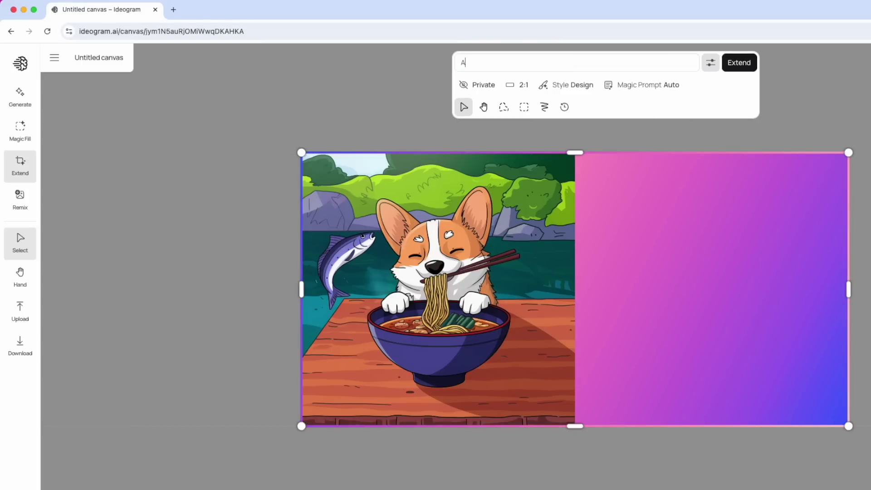
key(BackSpace)
text(Have other dogs eating at the table)
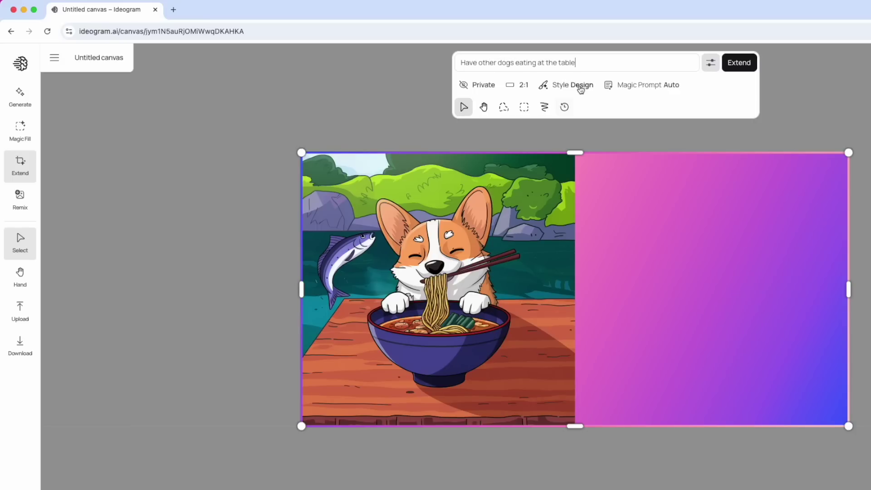
click(741, 63)
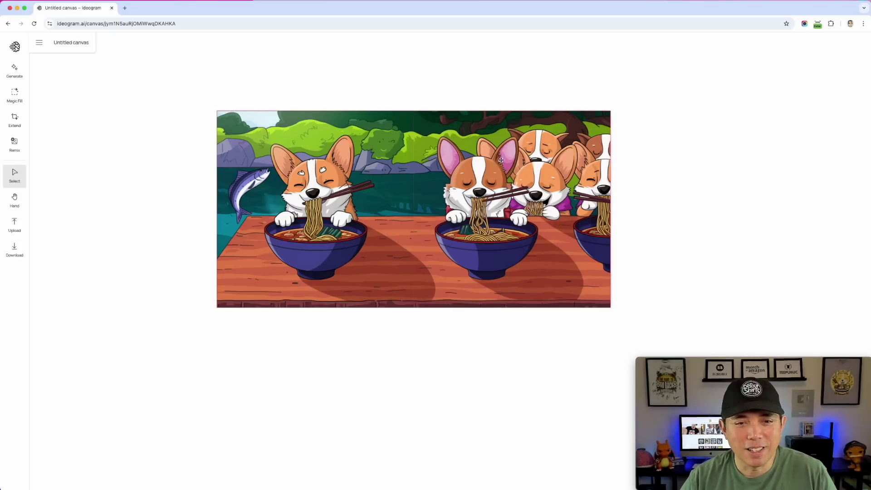
Separate the two stacked images, placing the extended version directly to the right of the original fish image
drag(481, 151, 476, 249)
drag(373, 163, 232, 118)
drag(322, 254, 394, 112)
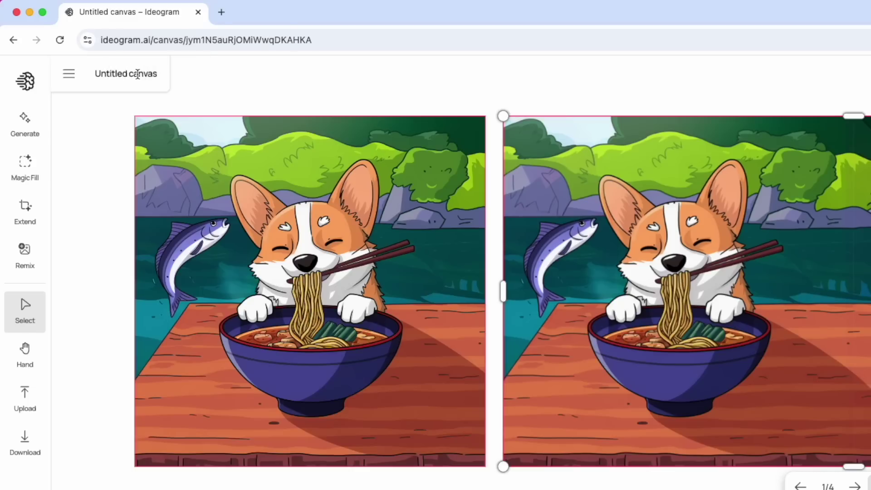
Rename the canvas as "Dogs Eating Ramen"
click(138, 74)
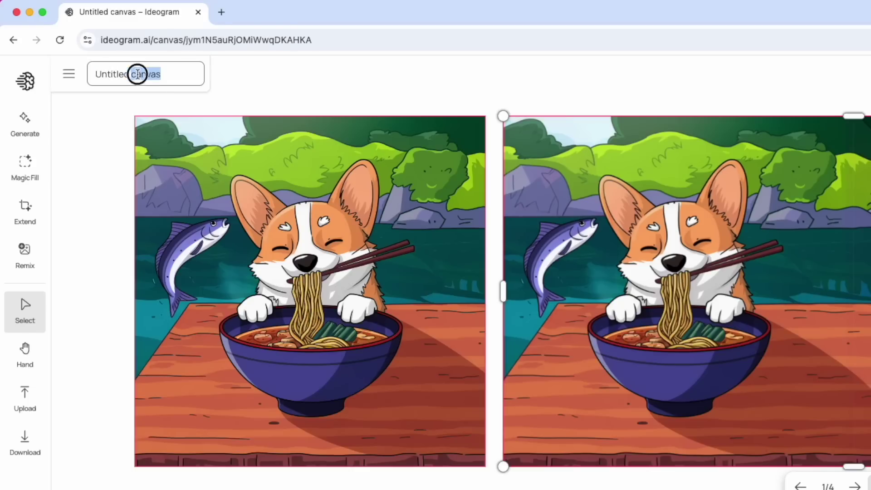
text(D)
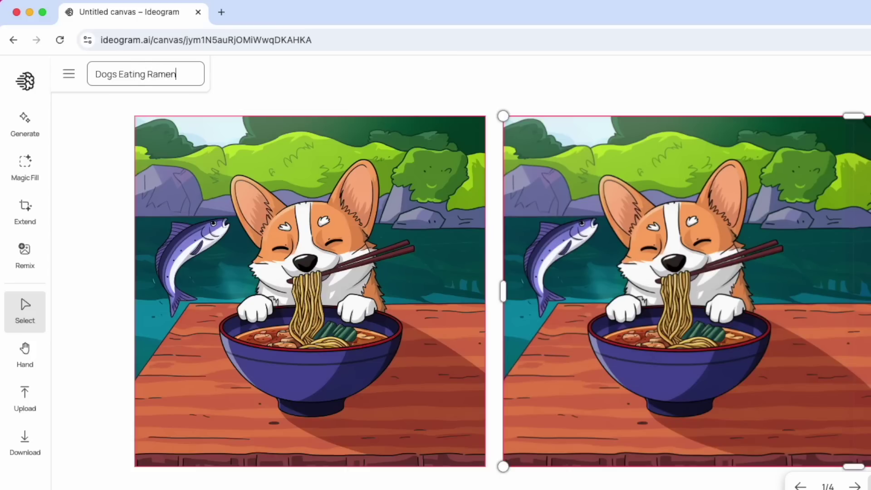
text(ogs Eating Ramen)
click(499, 93)
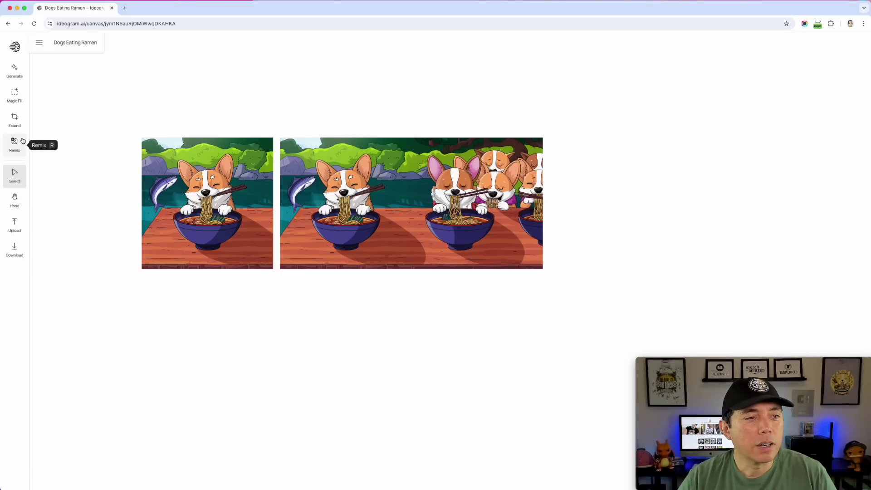
Remix the extended image in a 1:2 portrait ratio with the prompt "Dogs eating ramen at the table" and image weight 100
click(425, 172)
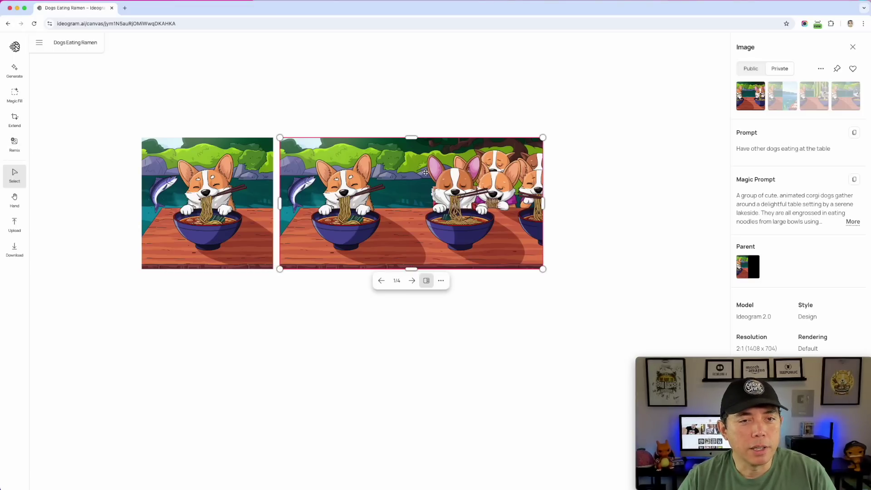
click(14, 143)
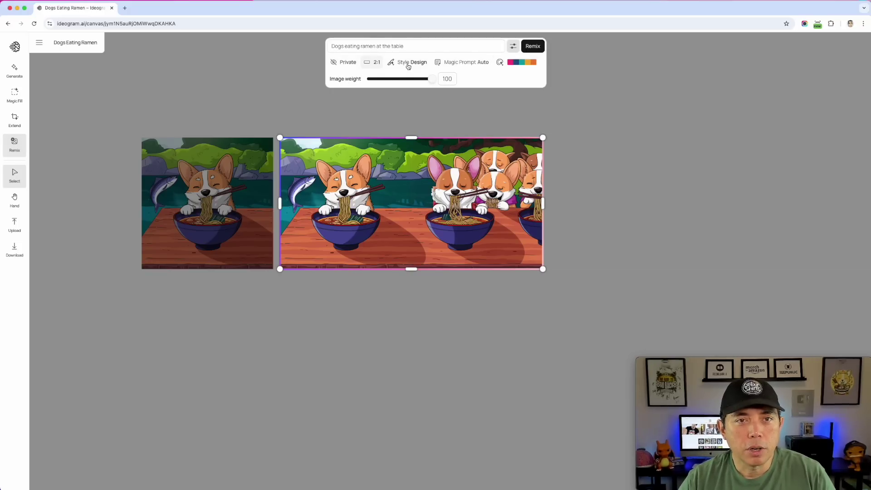
click(375, 63)
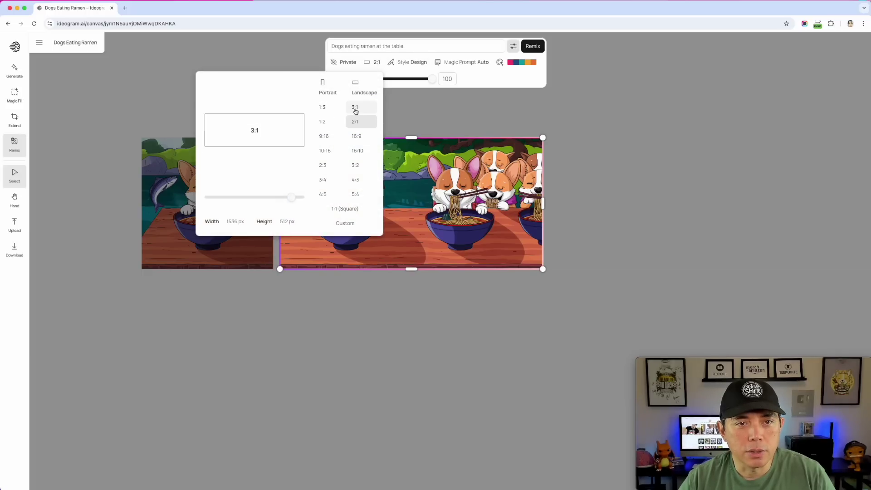
click(330, 122)
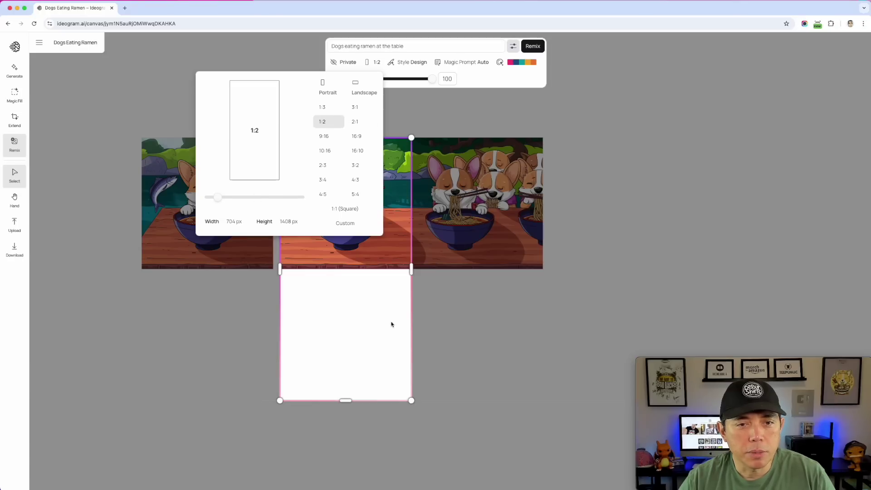
click(533, 46)
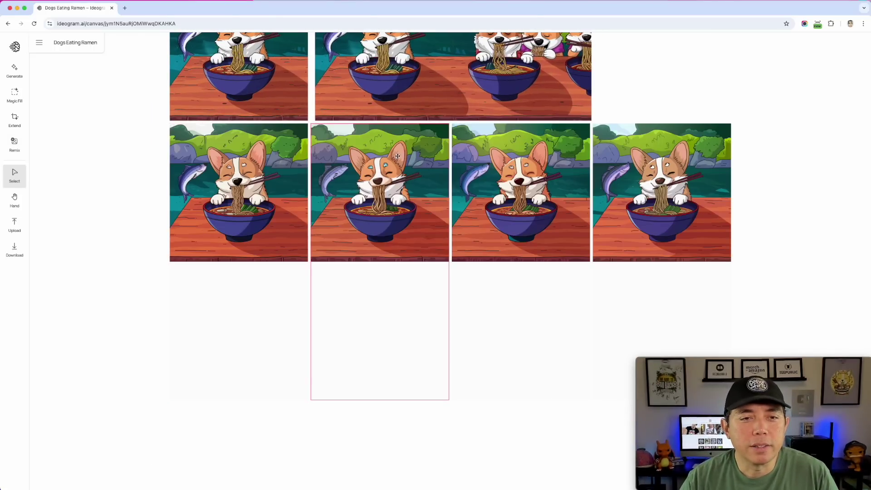
Delete all four remixed portrait images below the original row
scroll(381, 191, up, 2)
click(260, 280)
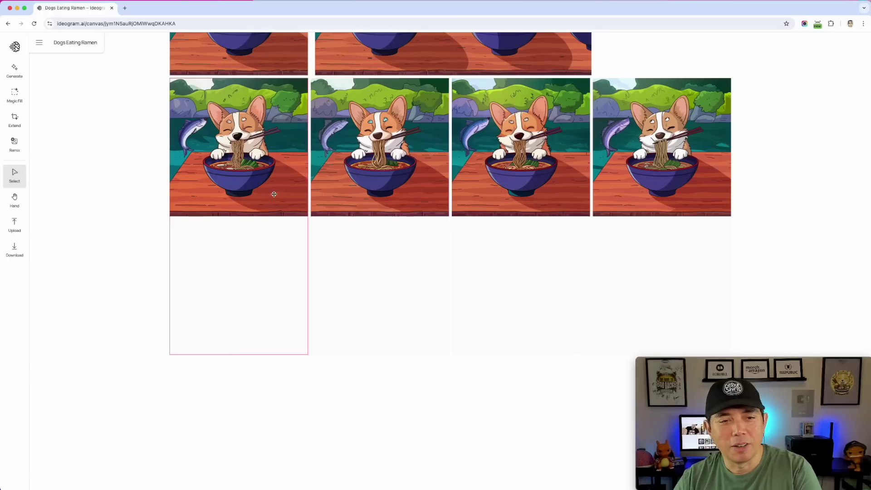
key(Delete)
key(Delete)
key(Delete)
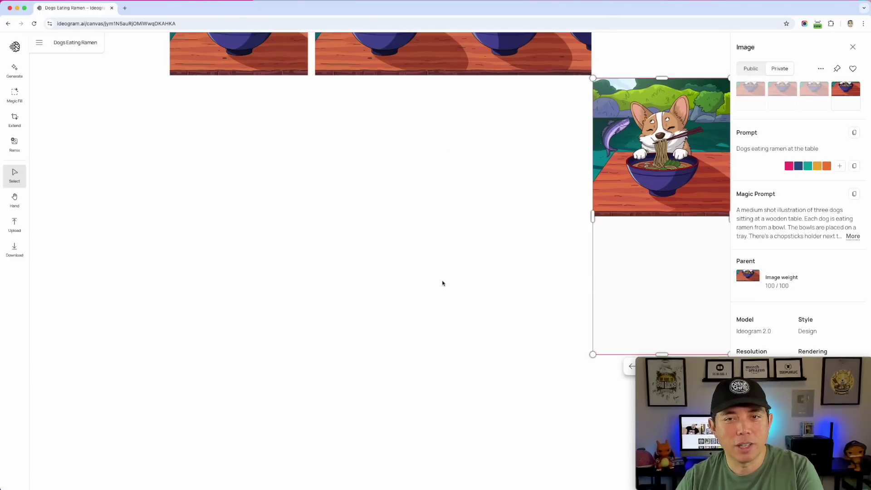
scroll(440, 287, up, 2)
scroll(440, 287, up, 1)
key(Delete)
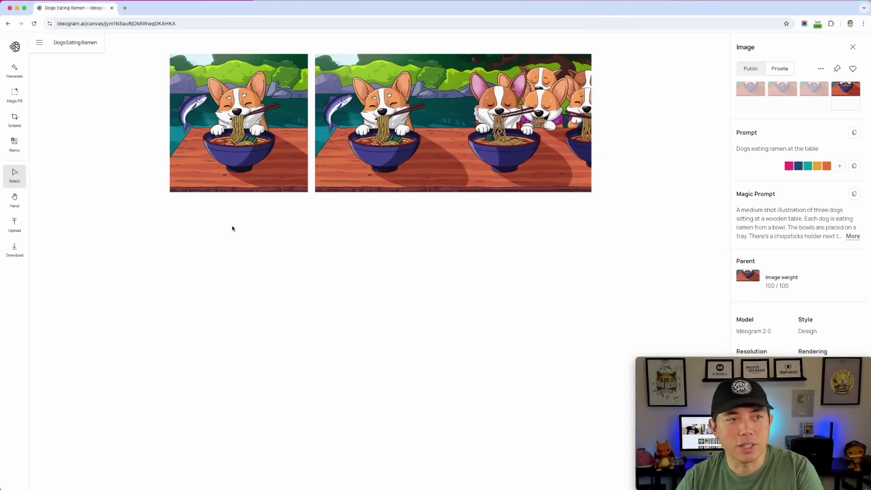
Clear the canvas by deleting the fish image and the extended image
scroll(440, 295, up, 2)
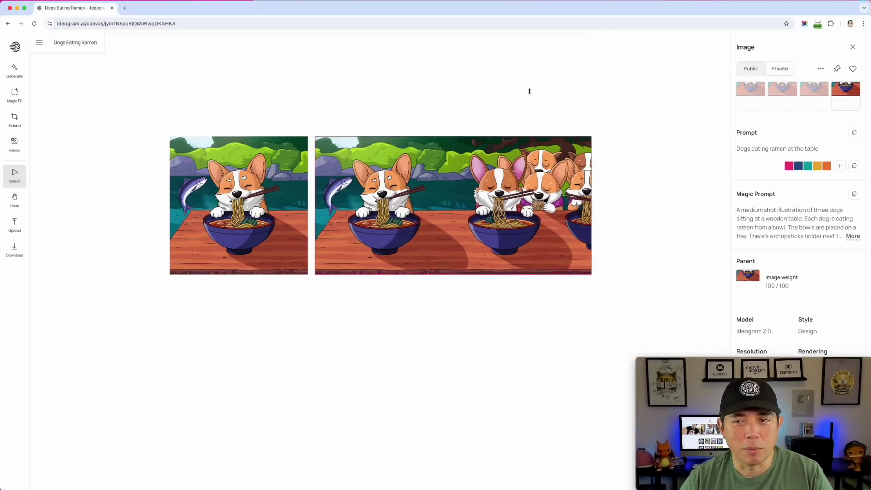
click(376, 160)
click(245, 182)
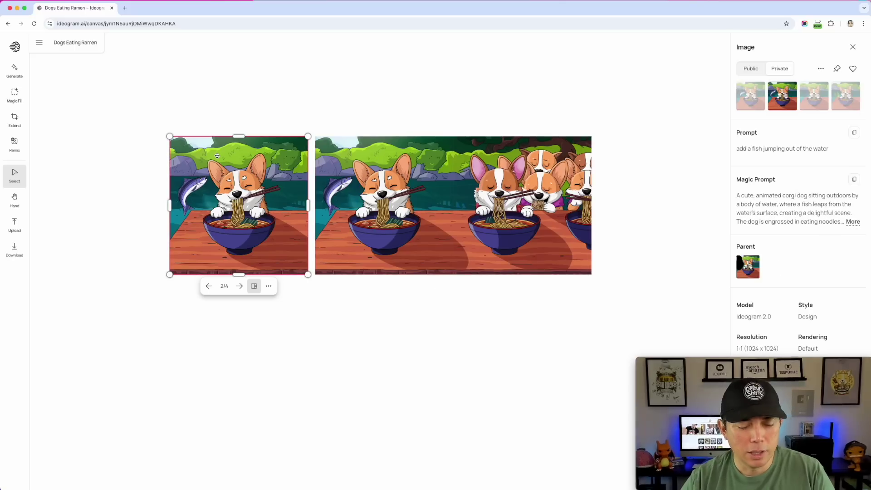
key(Delete)
click(406, 151)
key(Delete)
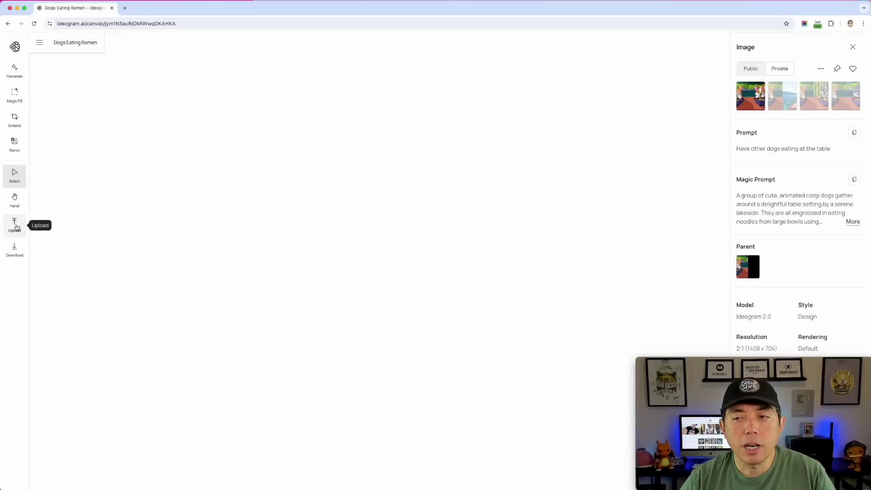
Upload 29xp-meme-superJumbo-v3.jpg from the Desktop to the canvas
click(15, 223)
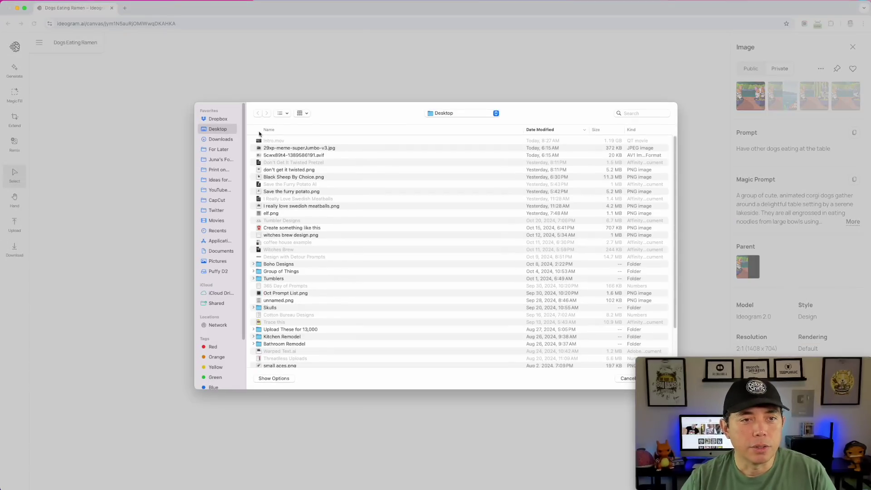
click(283, 149)
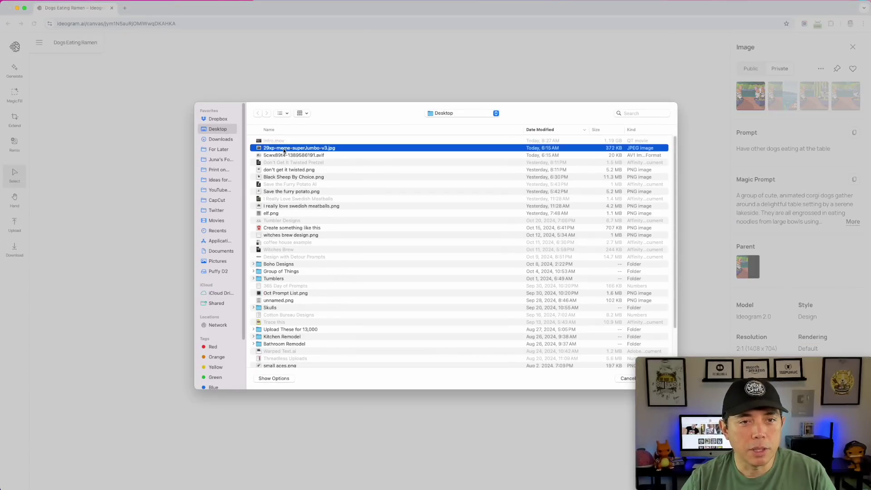
click(658, 378)
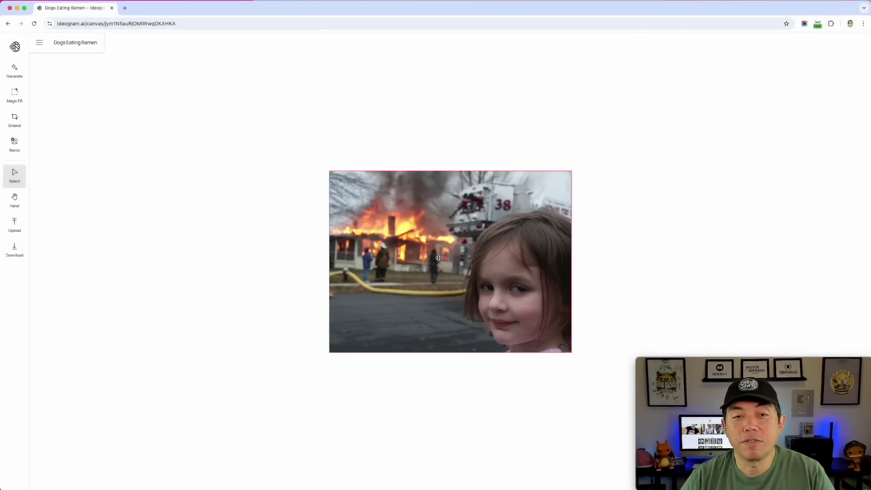
Mask the left half of the uploaded image, over the burning house, with a Magic Fill rectangle and proceed to the prompt
click(383, 194)
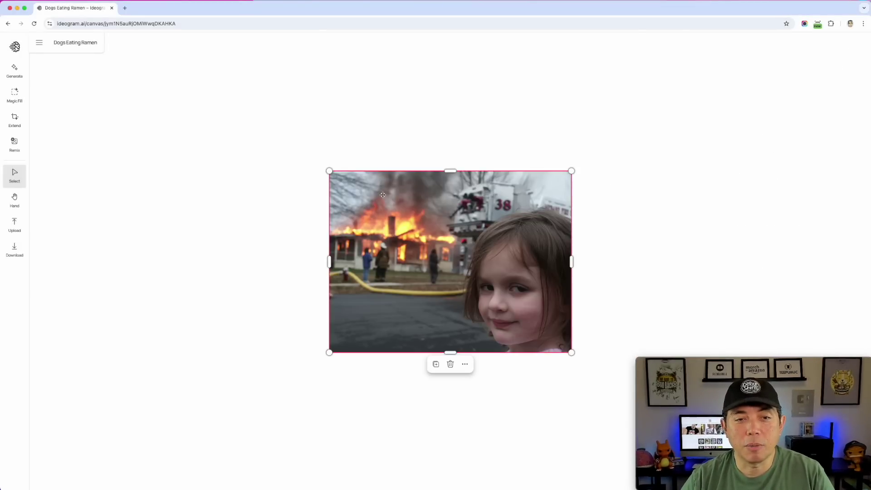
click(15, 93)
click(488, 49)
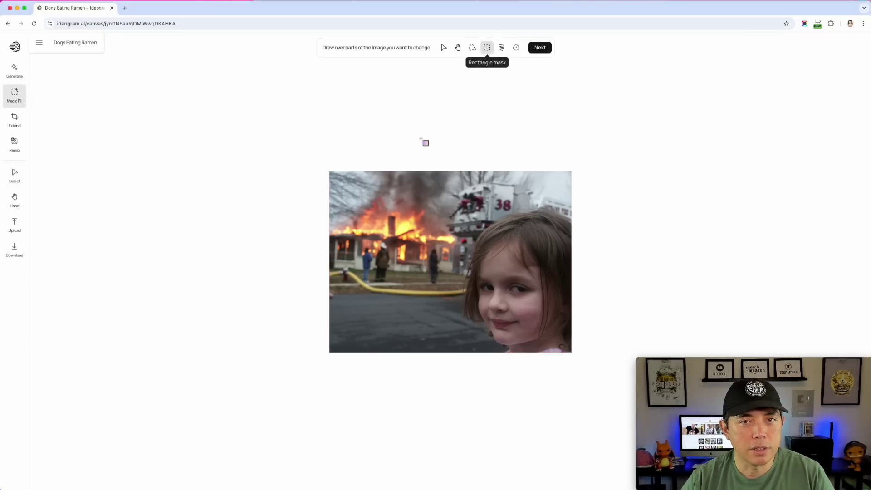
drag(329, 172, 455, 353)
click(540, 47)
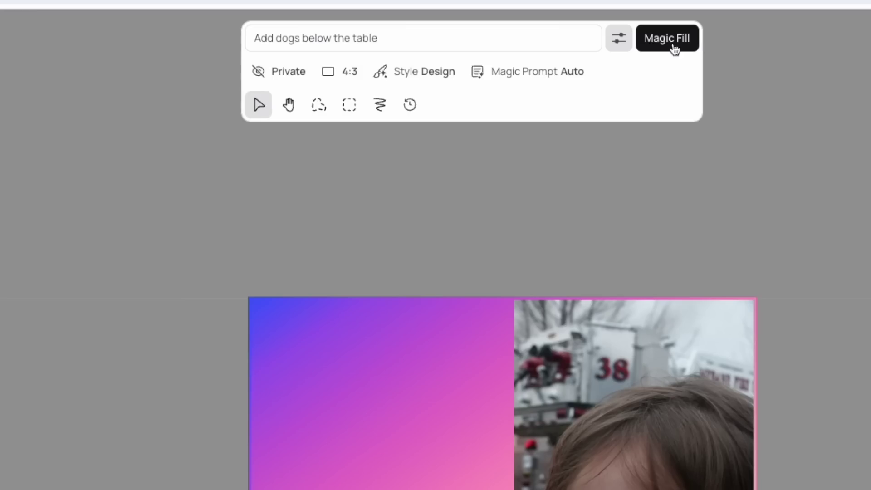
Replace the prompt with "Make it so there is a party at the house" and generate the Magic Fill for the masked area
click(352, 46)
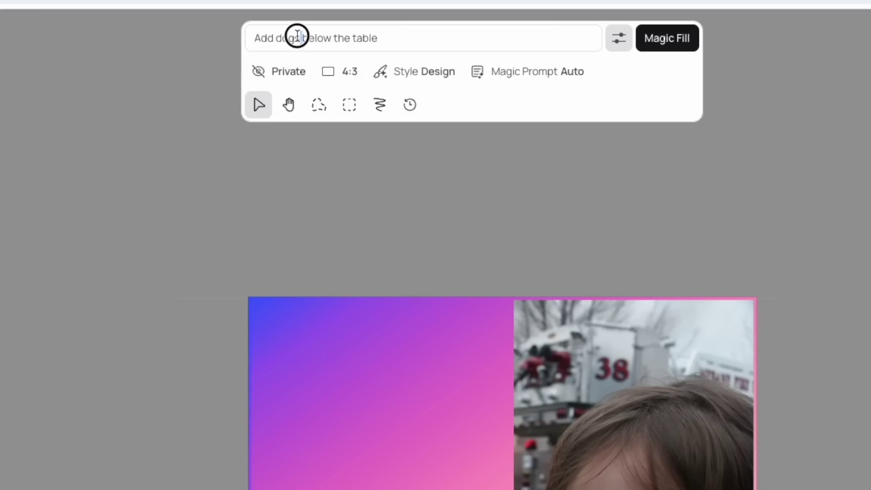
key(ctrl+a)
text(Make it)
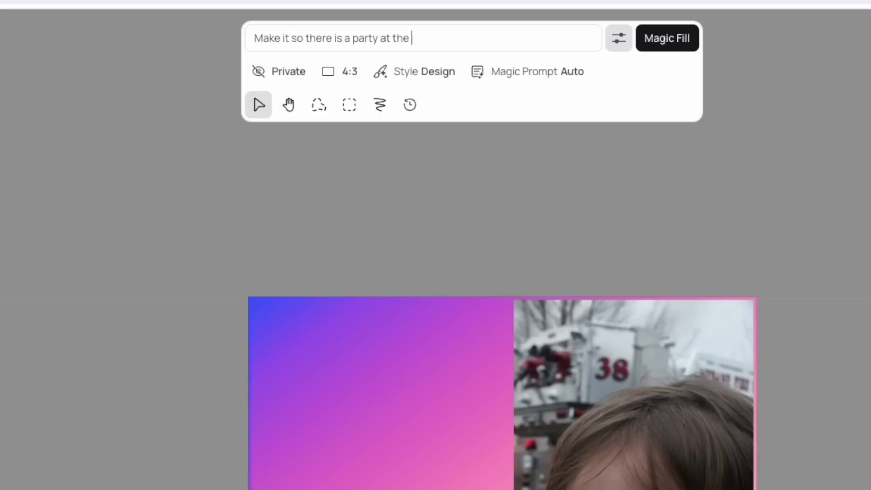
key(Return)
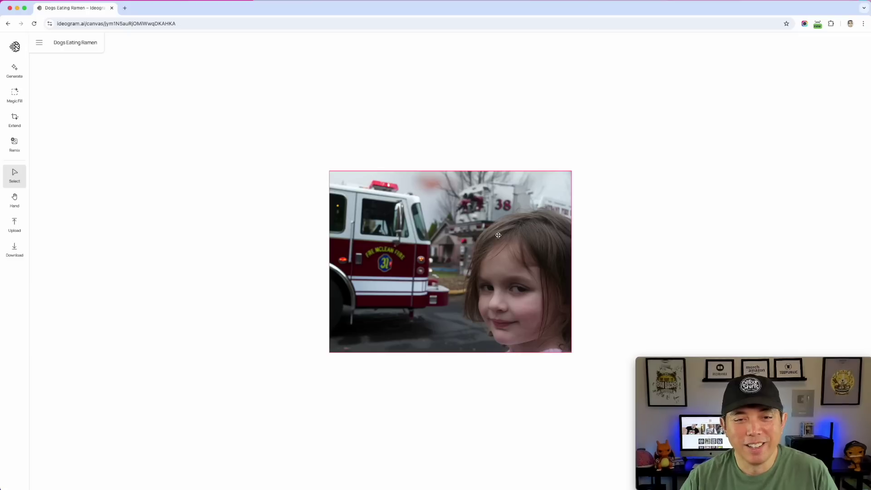
Shrink the generated fire truck image slightly and move it up and to the left, clear of the original photo
click(434, 224)
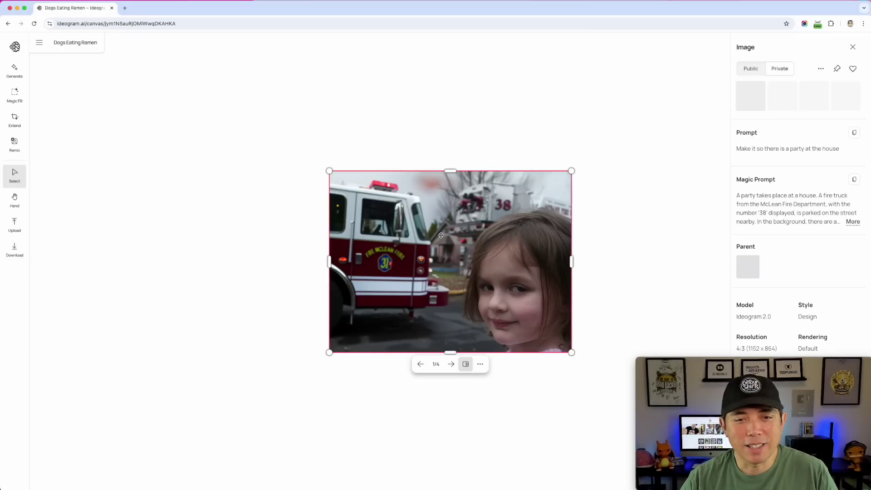
drag(572, 353, 551, 337)
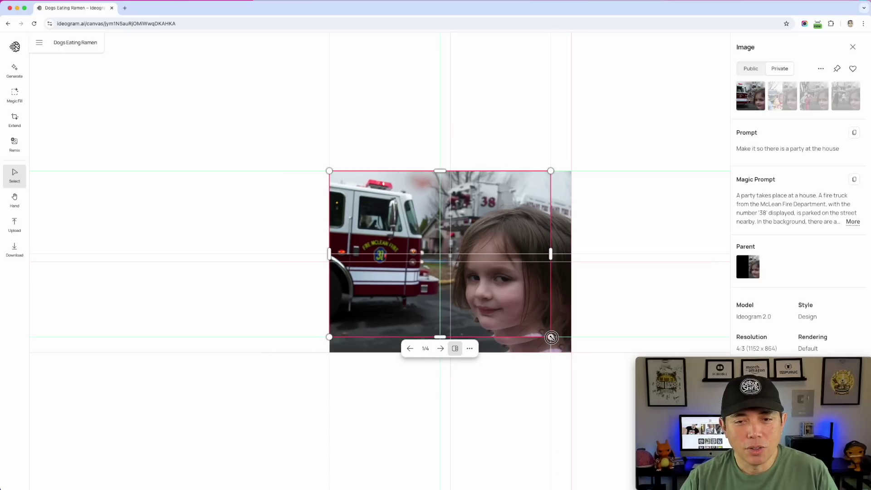
drag(440, 254, 282, 143)
Move the original burning-house photo aside, delete it, and shift the fire truck image slightly left and down
mouse_move(481, 262)
mouse_down()
mouse_move(565, 193)
mouse_move(561, 163)
mouse_up()
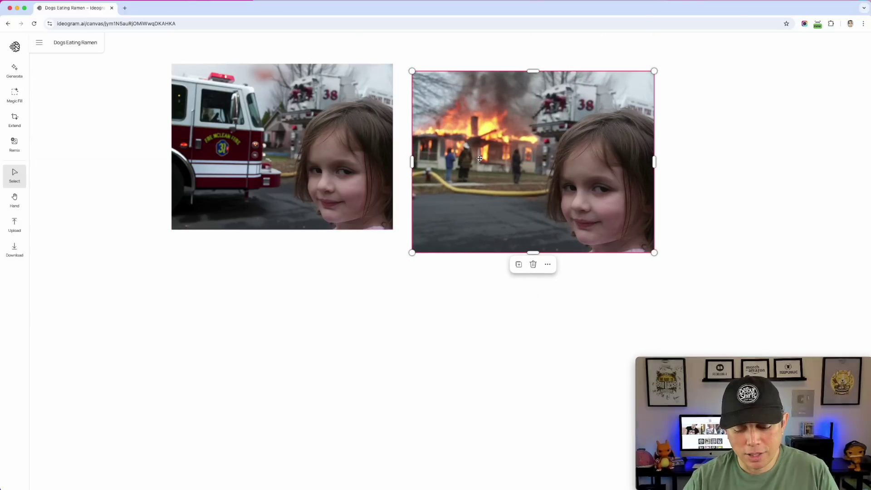
key(Delete)
drag(273, 158, 241, 165)
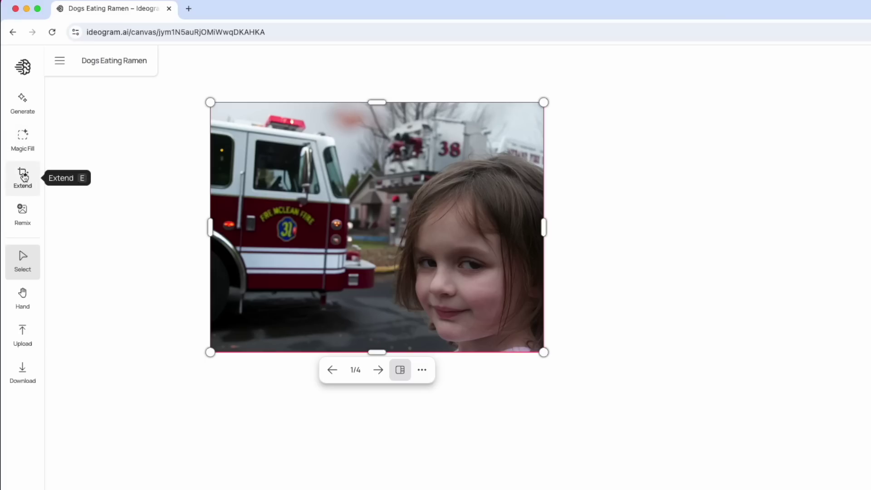
Set up an Extend frame beyond the right and bottom edges of the fire truck image with a 16:9 aspect ratio
click(15, 119)
drag(292, 156, 327, 195)
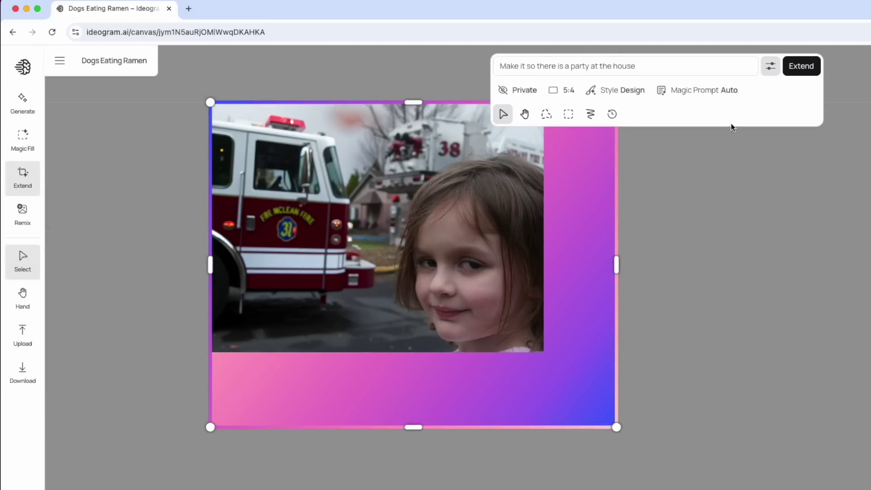
click(560, 89)
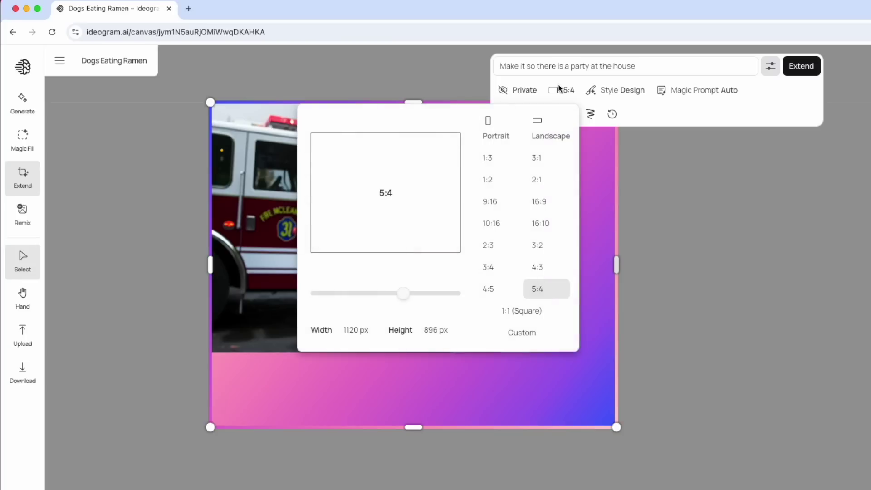
click(545, 202)
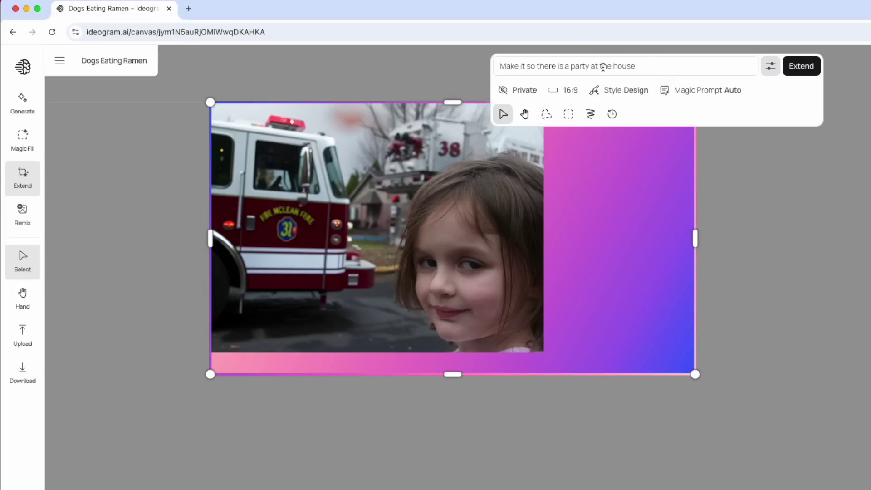
Extend the image with the prompt "Have a fireman behind the girl" and place the result directly below the source image, left edges aligned
drag(640, 63, 488, 59)
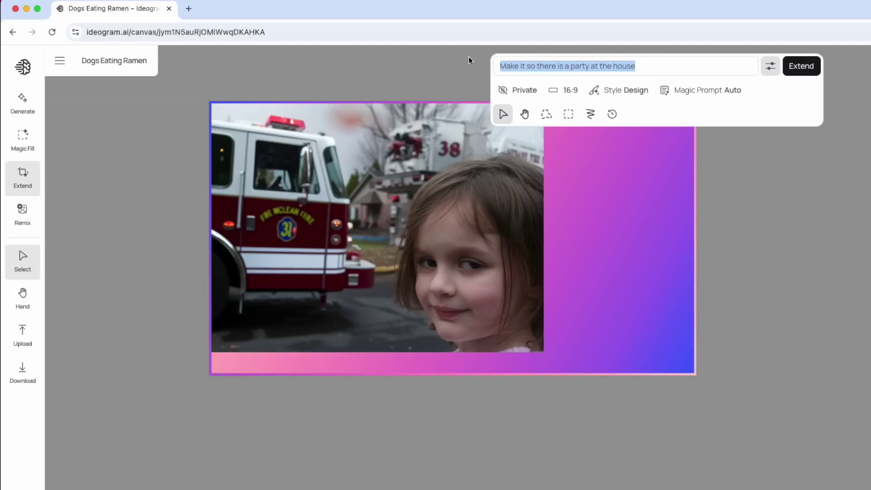
text(Have a fireman behind the girl)
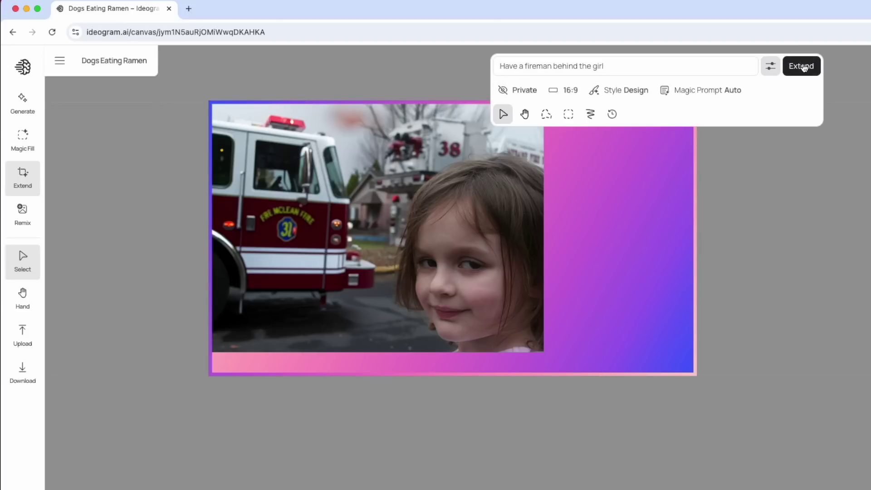
click(788, 72)
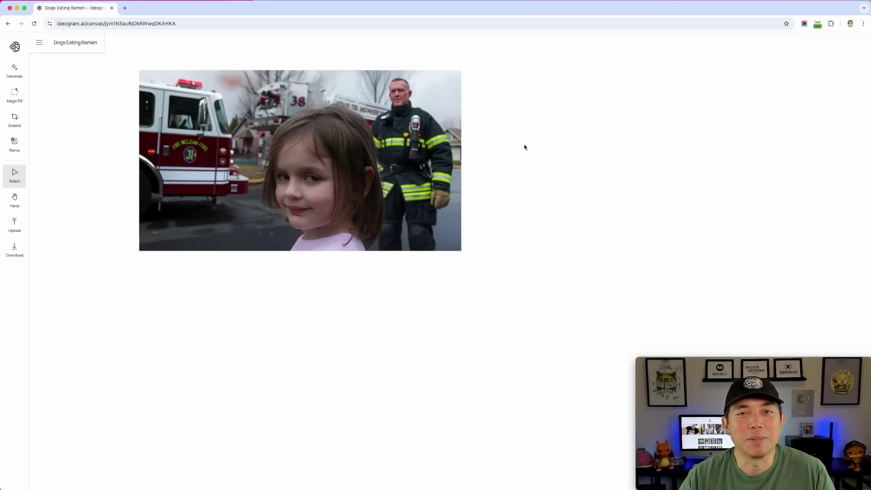
drag(332, 127, 342, 314)
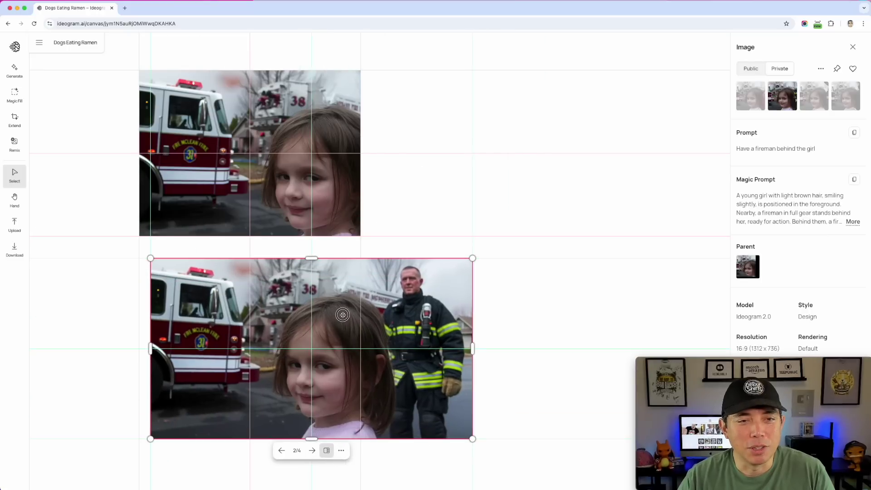
drag(368, 376, 397, 332)
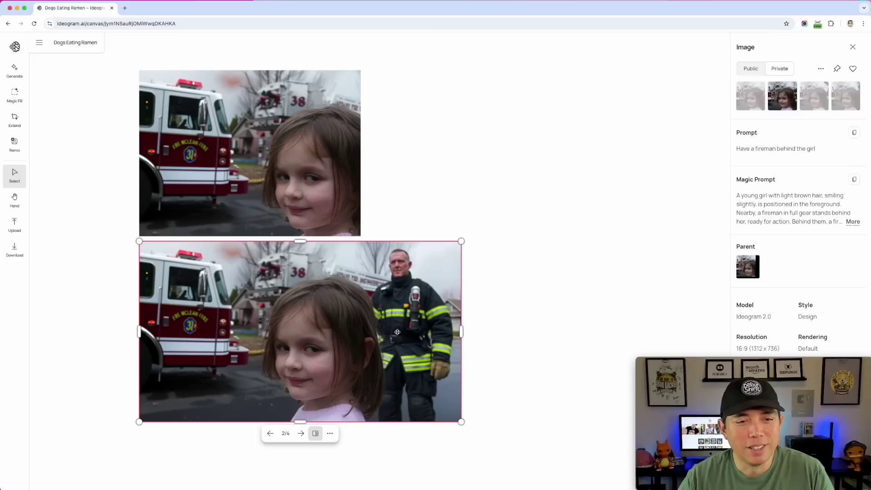
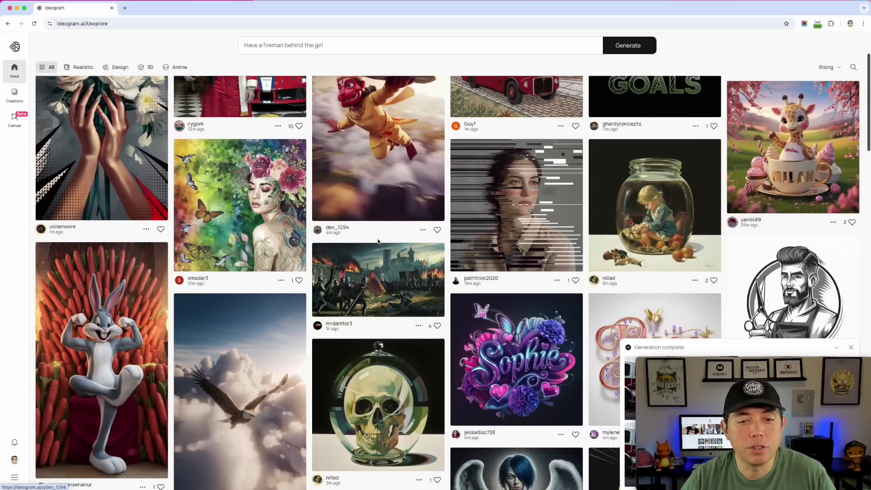
Find the "Damn the Uphill" cyclist illustration in the explore feed and open it for editing in Canvas
scroll(379, 242, down, 3)
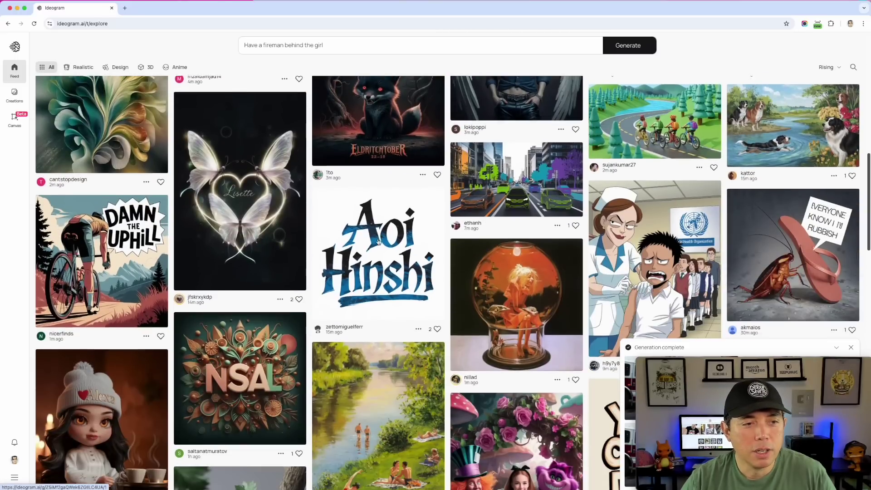
click(116, 261)
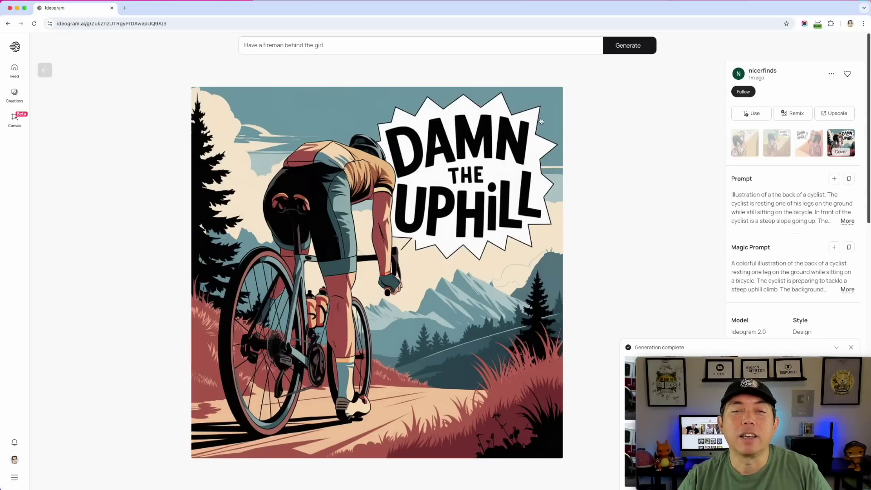
click(833, 75)
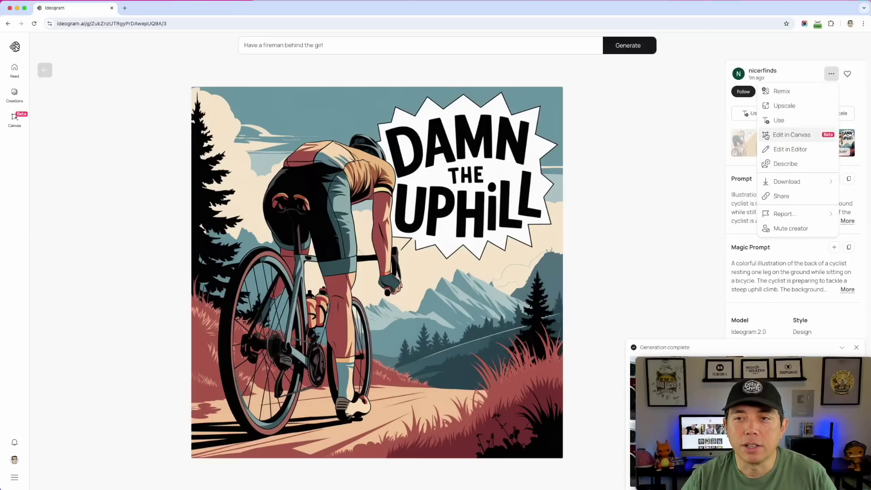
click(801, 135)
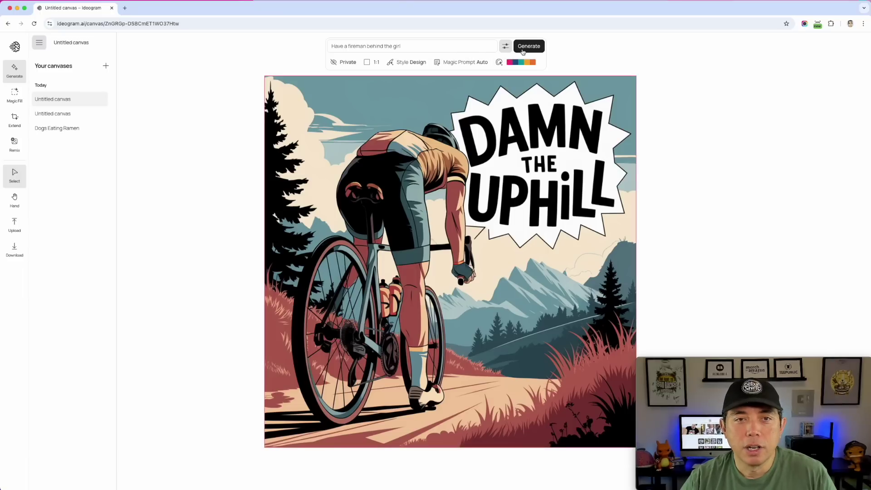
Mask the word "DAMN" in the cyclist illustration's speech burst using the Magic Fill brush
click(15, 95)
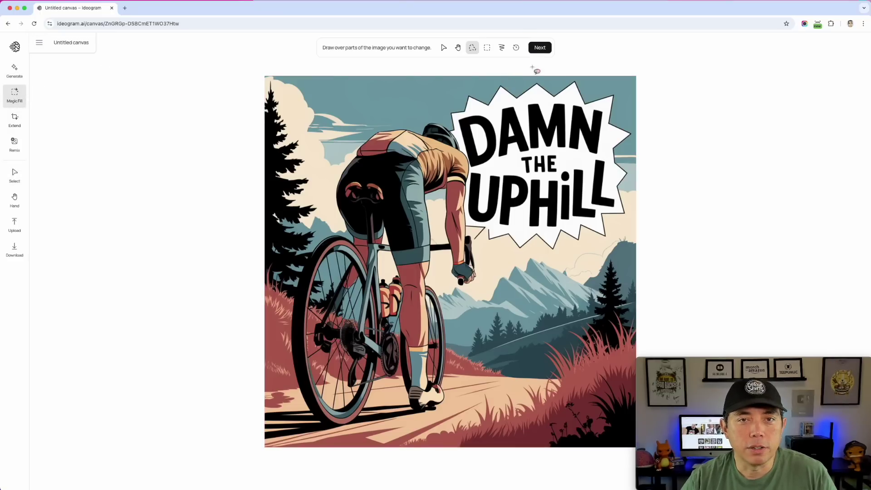
click(502, 49)
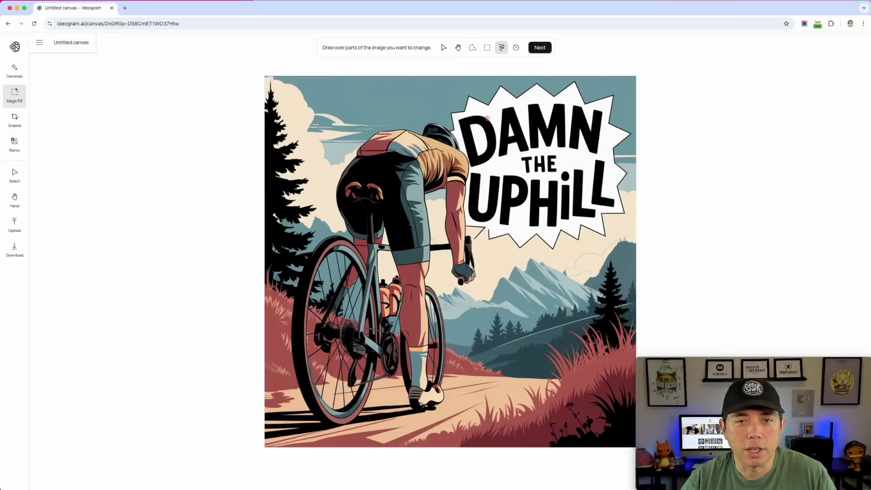
mouse_move(460, 120)
mouse_down()
mouse_move(473, 163)
mouse_move(488, 158)
mouse_move(474, 165)
mouse_move(537, 149)
mouse_move(597, 151)
mouse_up()
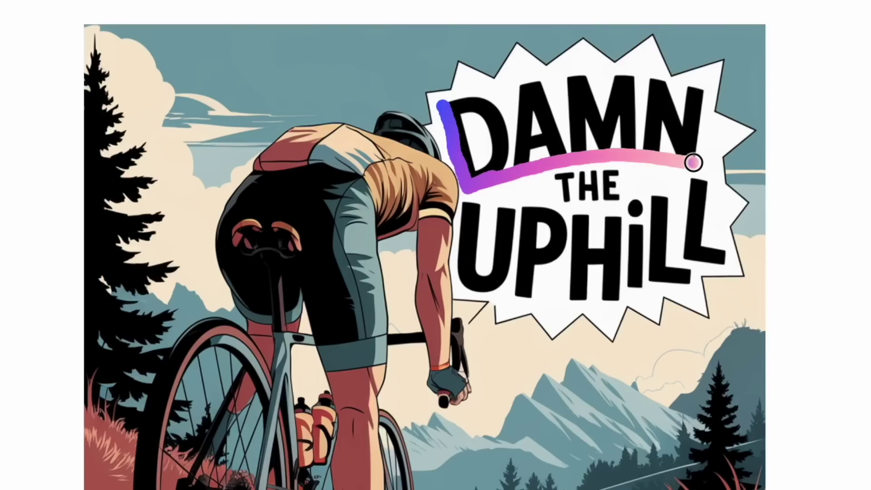
mouse_move(692, 162)
mouse_down()
mouse_move(672, 85)
mouse_move(694, 89)
mouse_move(626, 78)
mouse_move(528, 83)
mouse_move(447, 103)
mouse_move(475, 172)
mouse_move(453, 107)
mouse_move(469, 136)
mouse_move(494, 141)
mouse_move(543, 111)
mouse_move(568, 141)
mouse_move(523, 117)
mouse_move(676, 115)
mouse_up()
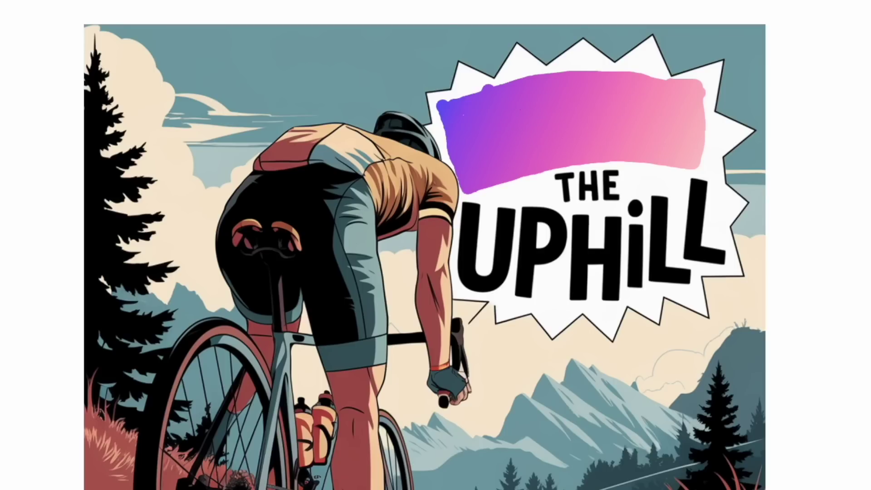
Enter the prompt Put the words "Oh No" and generate the Magic Fill for the masked word
triple_click(334, 55)
text(Put the words "Oh No")
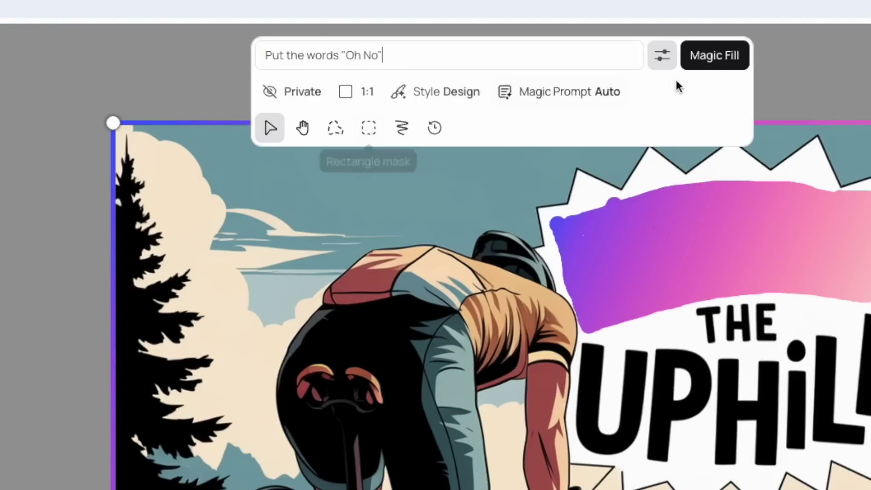
click(715, 58)
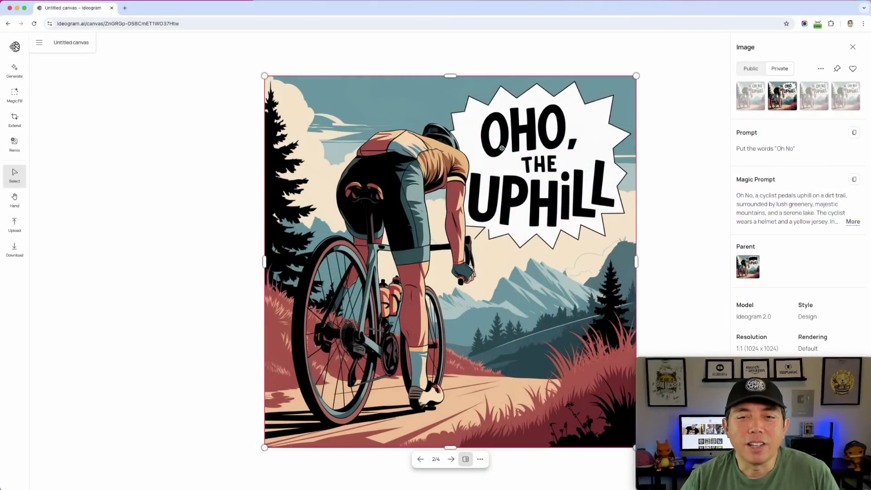
Compare the four "Oh No" variations, choose the first, and move it up and to the left to uncover the original illustration
click(755, 98)
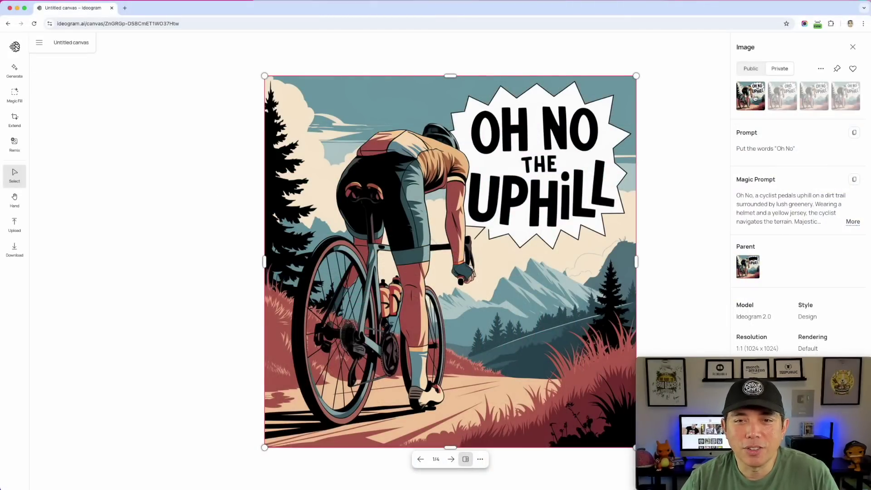
click(787, 96)
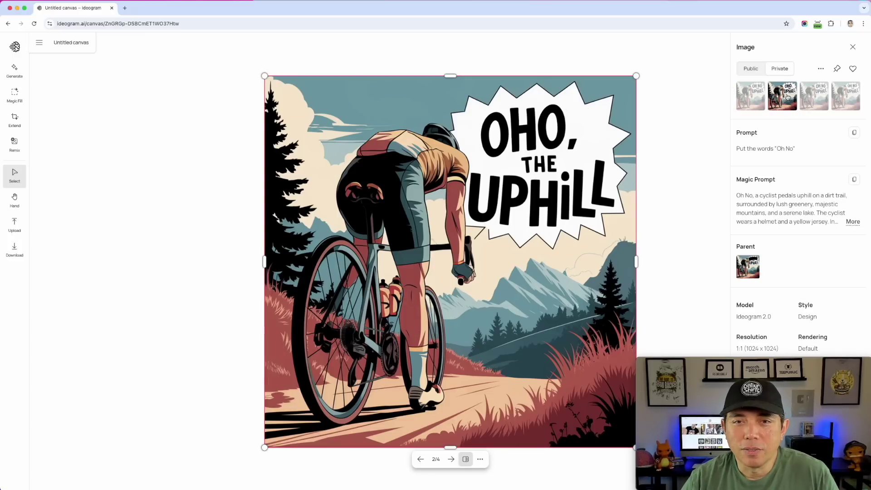
click(813, 99)
click(842, 98)
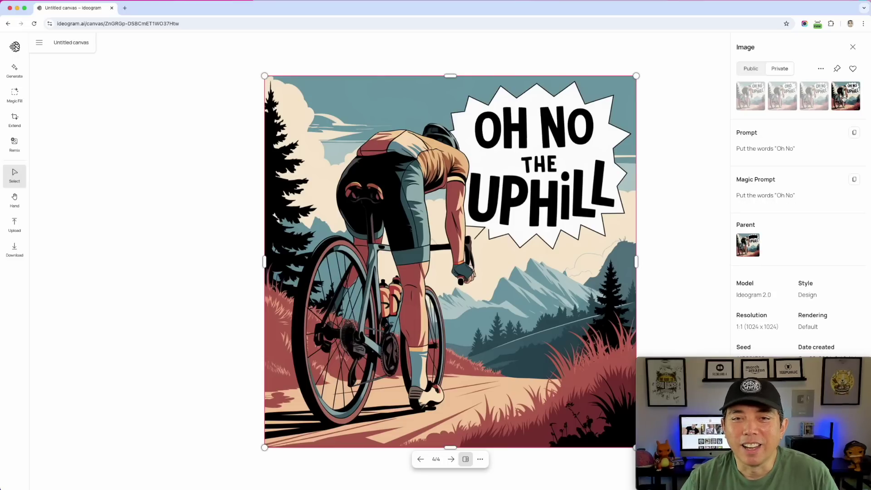
click(756, 98)
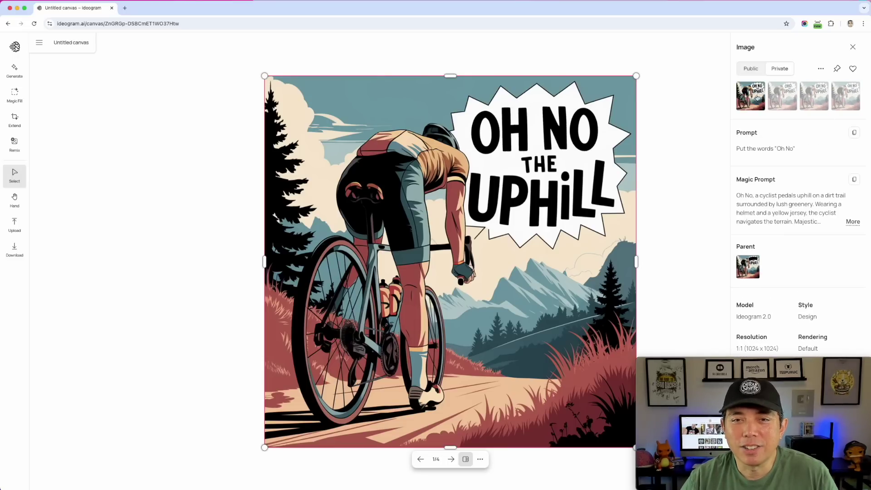
drag(479, 168, 379, 145)
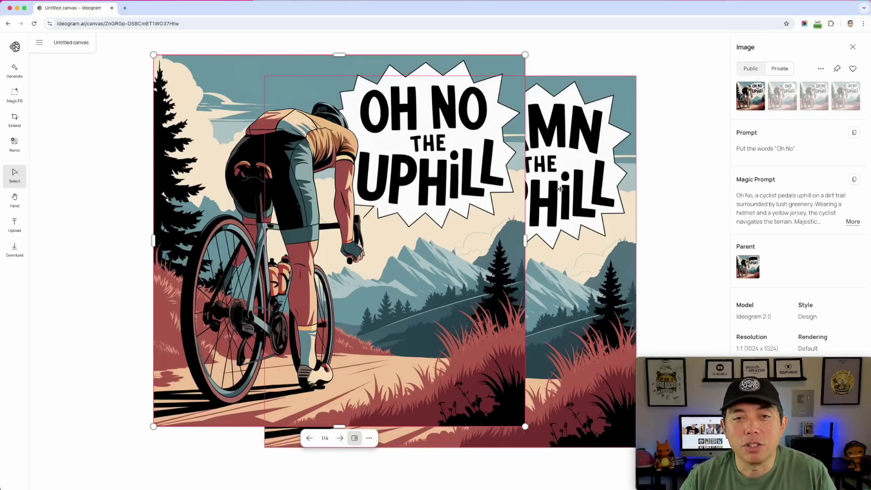
drag(332, 129, 359, 129)
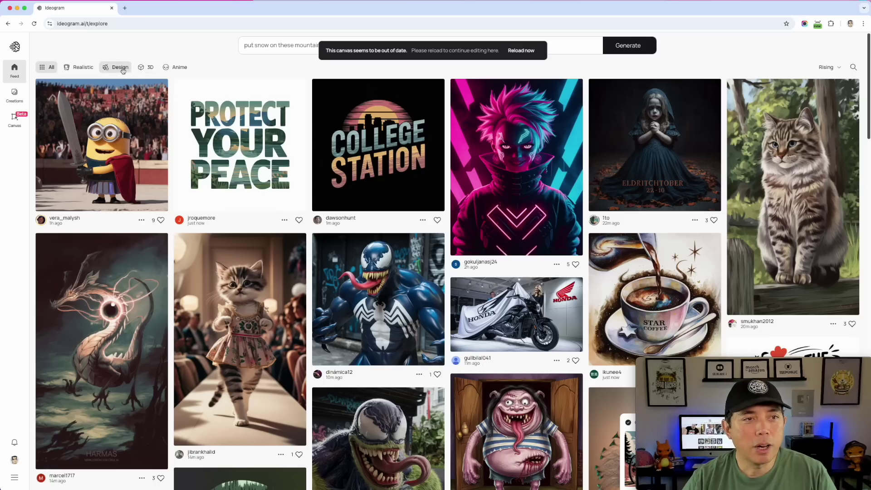
Filter the explore feed to Design and open the "Der Weg ist das Ziel" hiker design for editing in Canvas
click(121, 68)
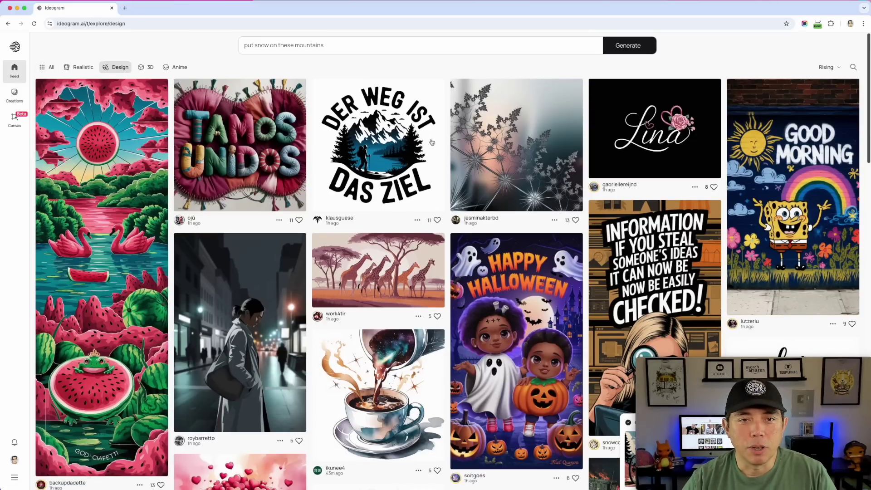
click(393, 151)
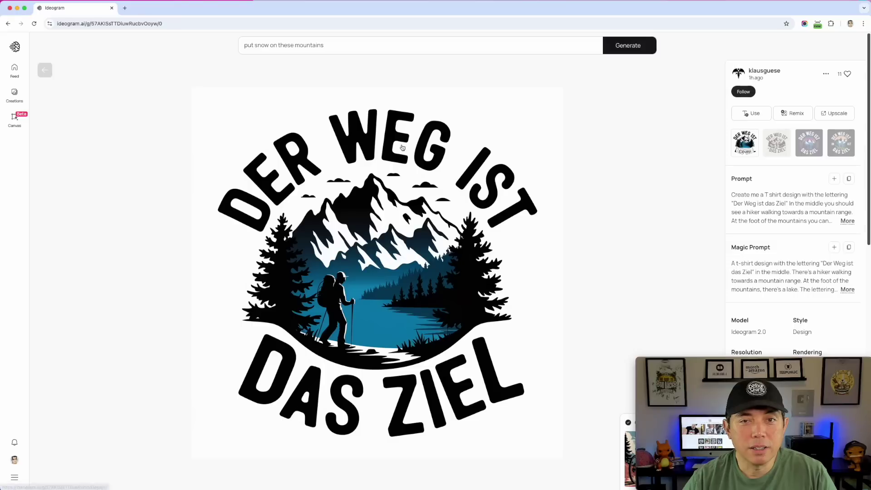
click(826, 74)
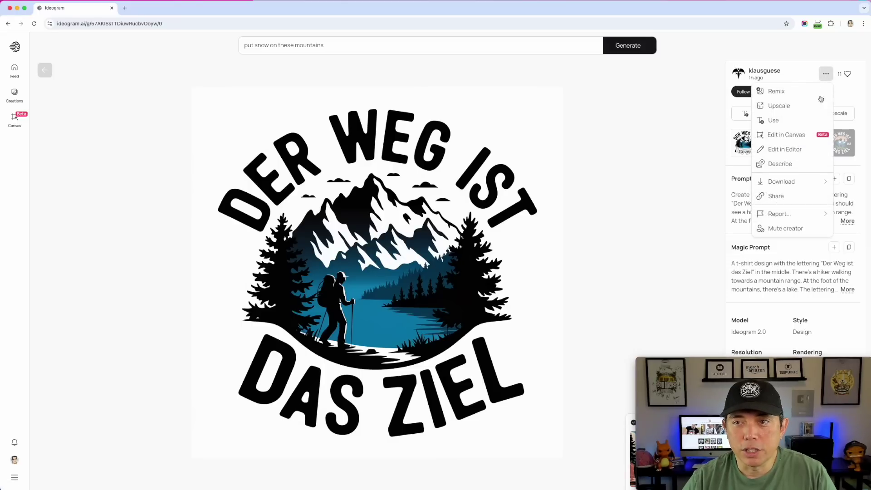
click(790, 137)
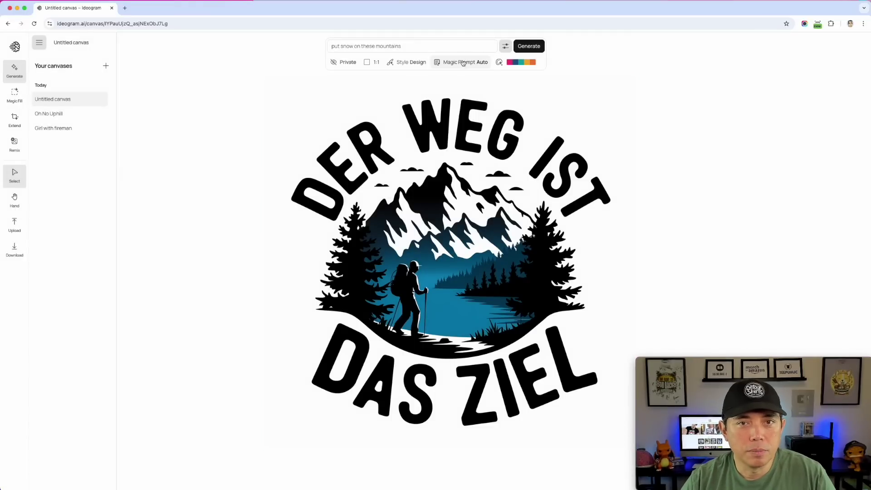
Mask the arched "DER WEG IST" lettering and the "DAS ZIEL" lettering of the hiker design with the Magic Fill lasso
click(14, 94)
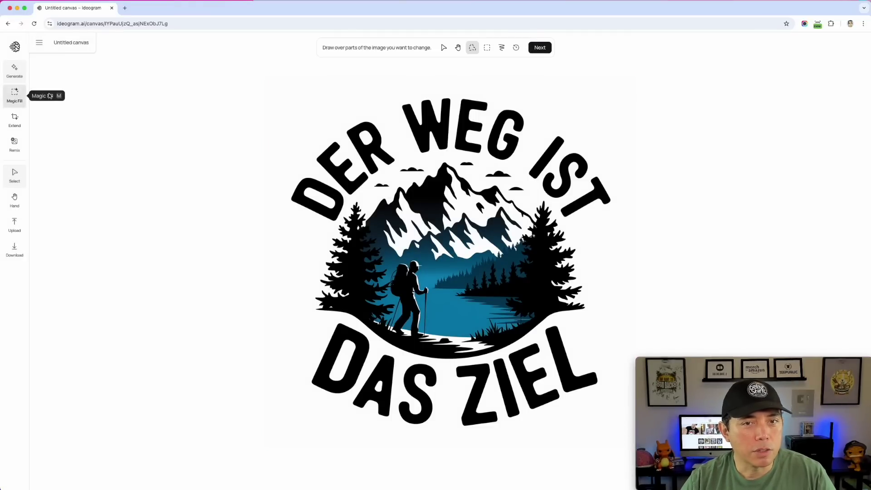
mouse_move(315, 223)
mouse_down()
mouse_move(376, 176)
mouse_move(430, 155)
mouse_move(507, 168)
mouse_move(568, 222)
mouse_move(602, 222)
mouse_move(628, 195)
mouse_move(590, 144)
mouse_move(527, 101)
mouse_move(423, 84)
mouse_move(307, 121)
mouse_move(273, 175)
mouse_move(278, 218)
mouse_move(340, 216)
mouse_up()
mouse_move(332, 318)
mouse_down()
mouse_move(387, 350)
mouse_move(430, 363)
mouse_move(502, 351)
mouse_move(561, 321)
mouse_move(608, 362)
mouse_move(600, 396)
mouse_move(531, 439)
mouse_move(454, 445)
mouse_move(362, 432)
mouse_move(306, 397)
mouse_move(302, 361)
mouse_move(333, 318)
mouse_up()
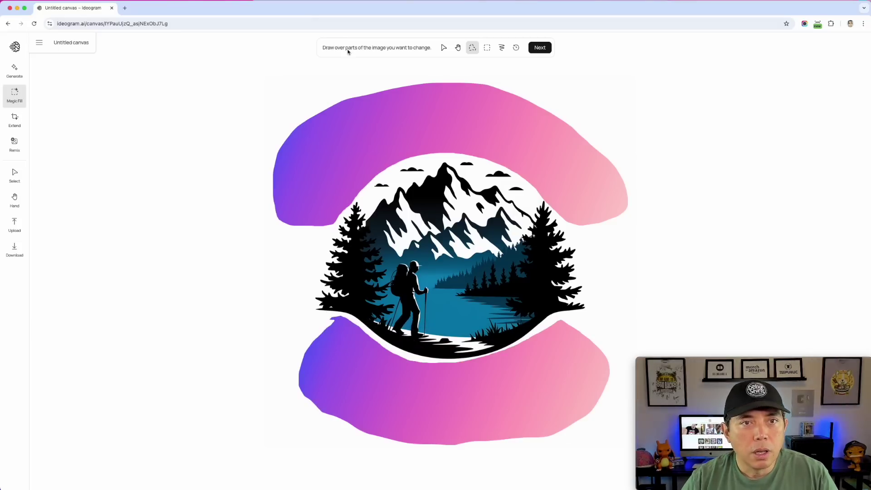
Generate a Magic Fill with the prompt The words on the top should say "The Great" and the words on the bottom should say, "Outdoors"
click(540, 47)
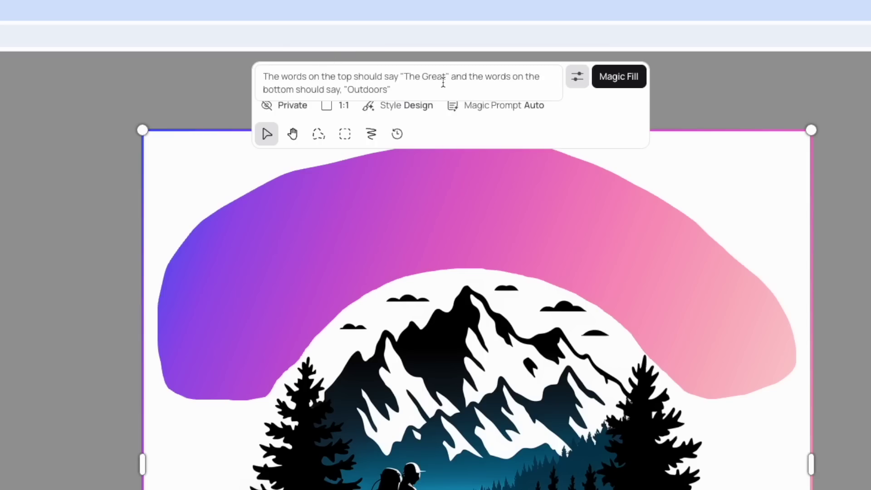
click(617, 81)
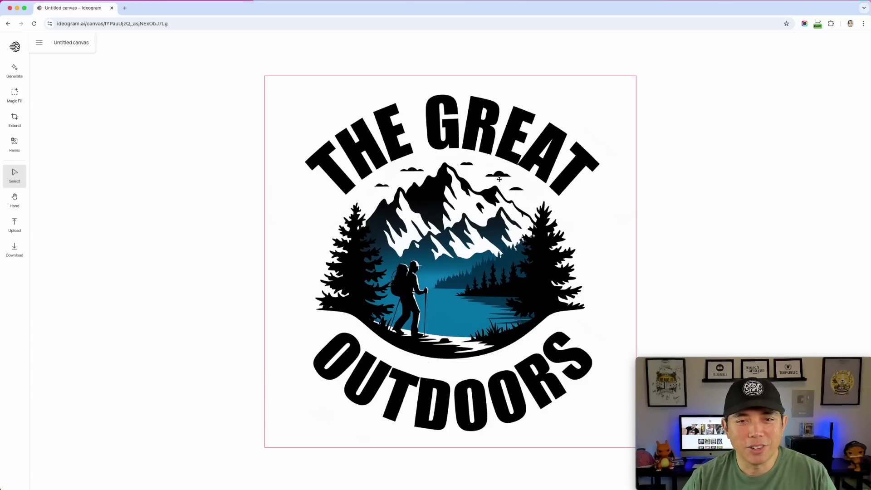
Compare the "The Great Outdoors" variations, choose the first one, and deselect the image
click(522, 210)
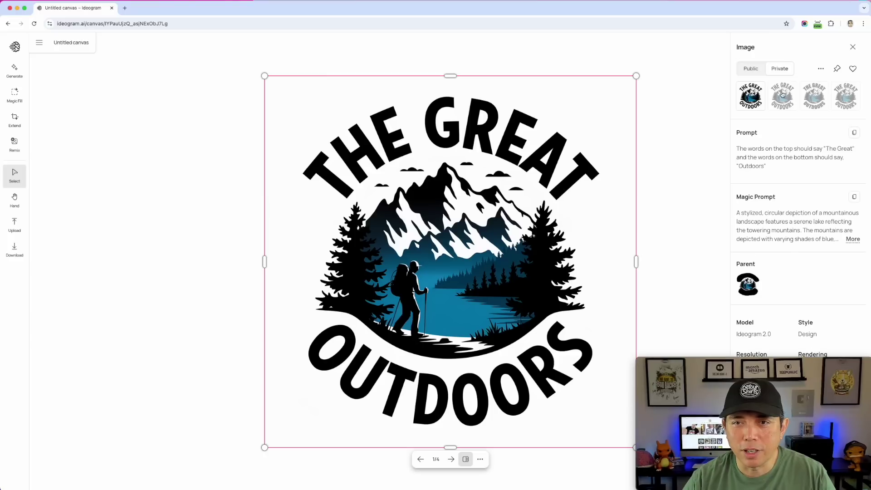
click(818, 95)
click(847, 96)
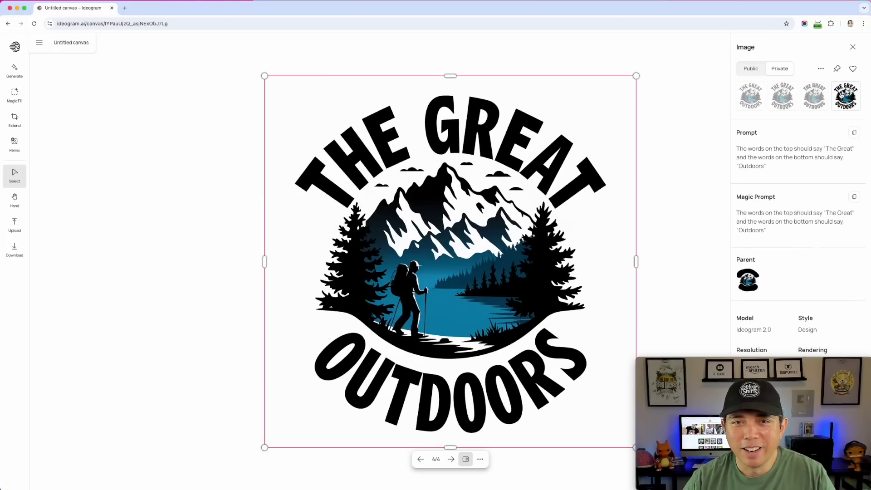
click(814, 96)
click(751, 96)
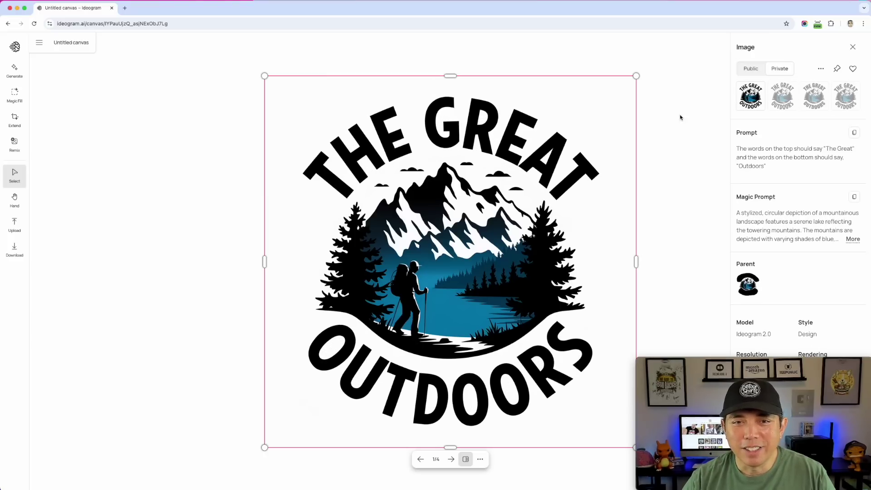
click(564, 64)
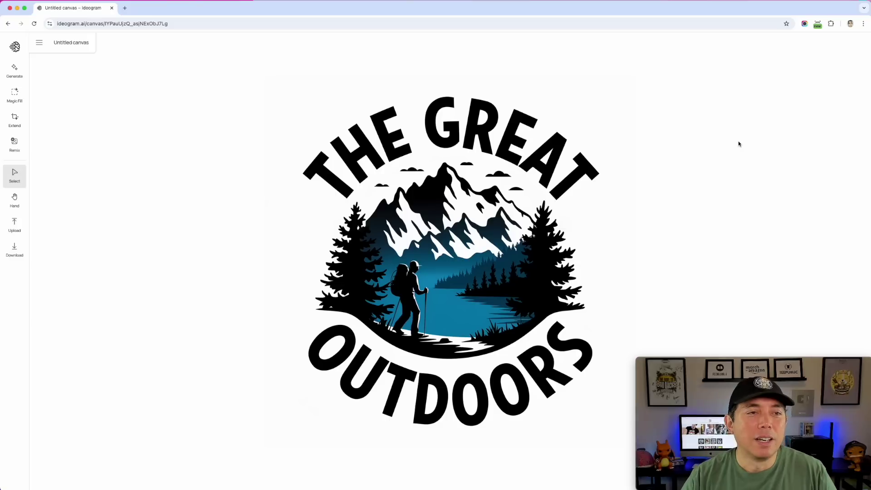
Open the canvas name for editing
triple_click(87, 43)
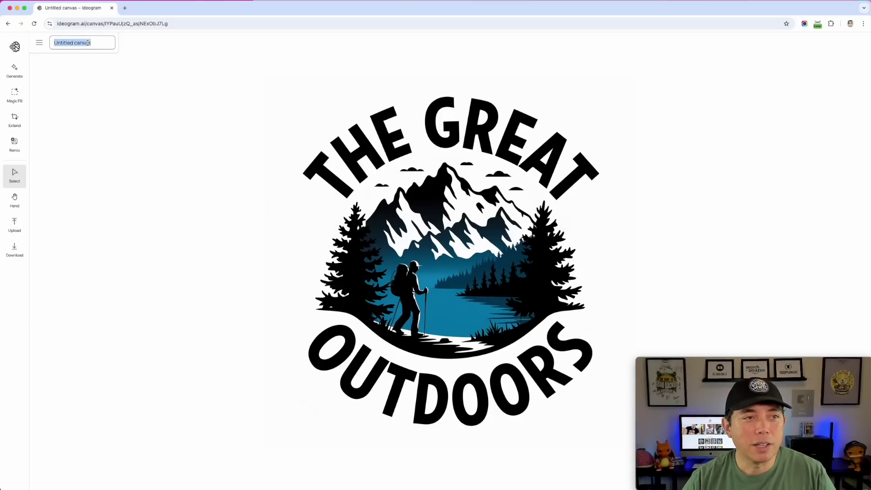